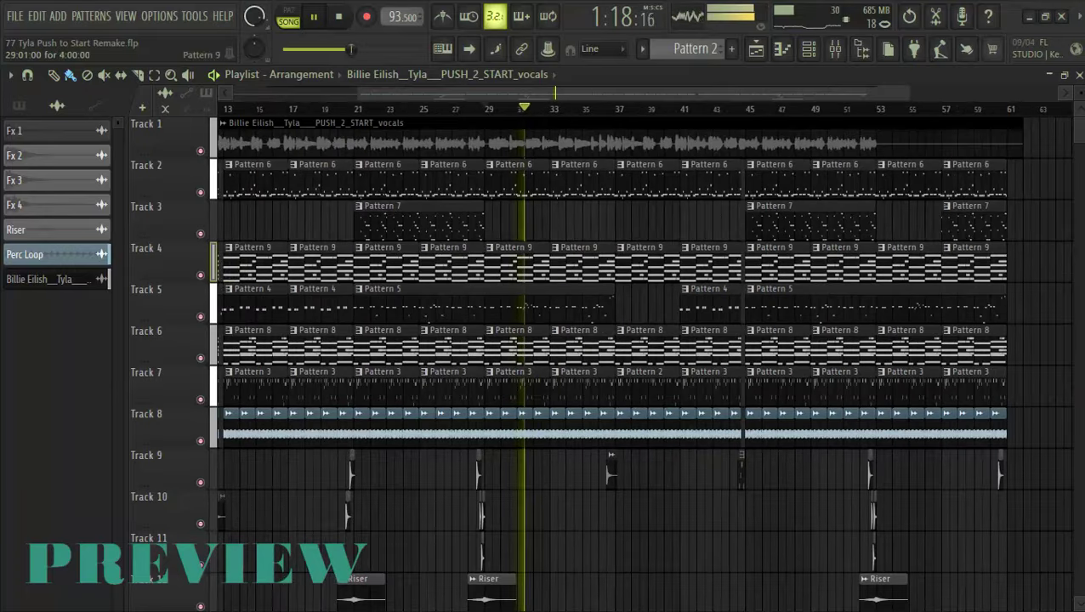
# - Look over the playing arrangement and the mixer, and list the patterns in the playlist's picker
pyautogui.scroll(5, 498, 262)
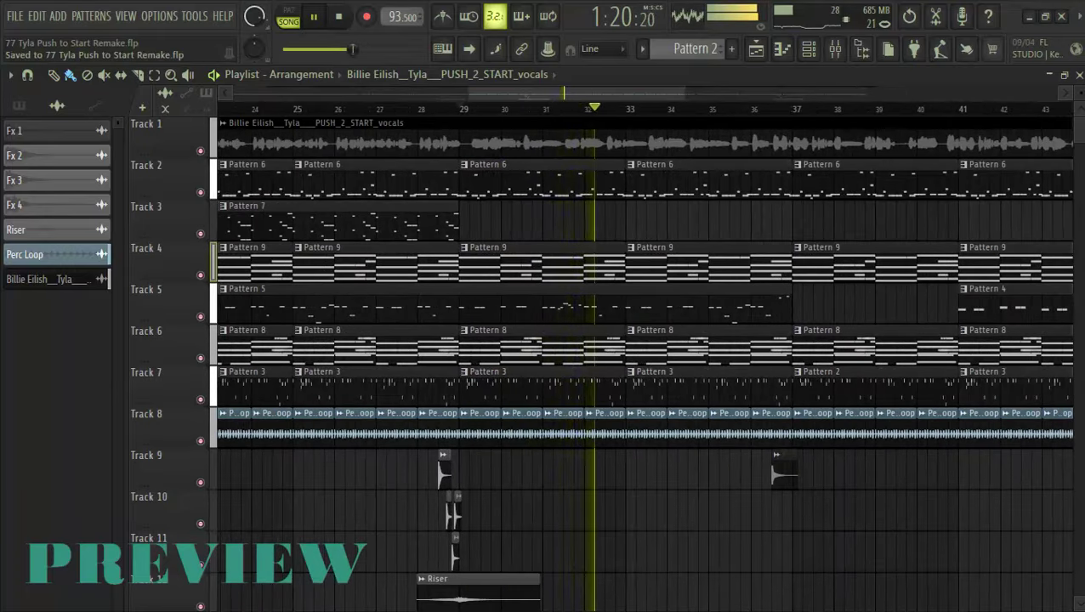
pyautogui.click(835, 48)
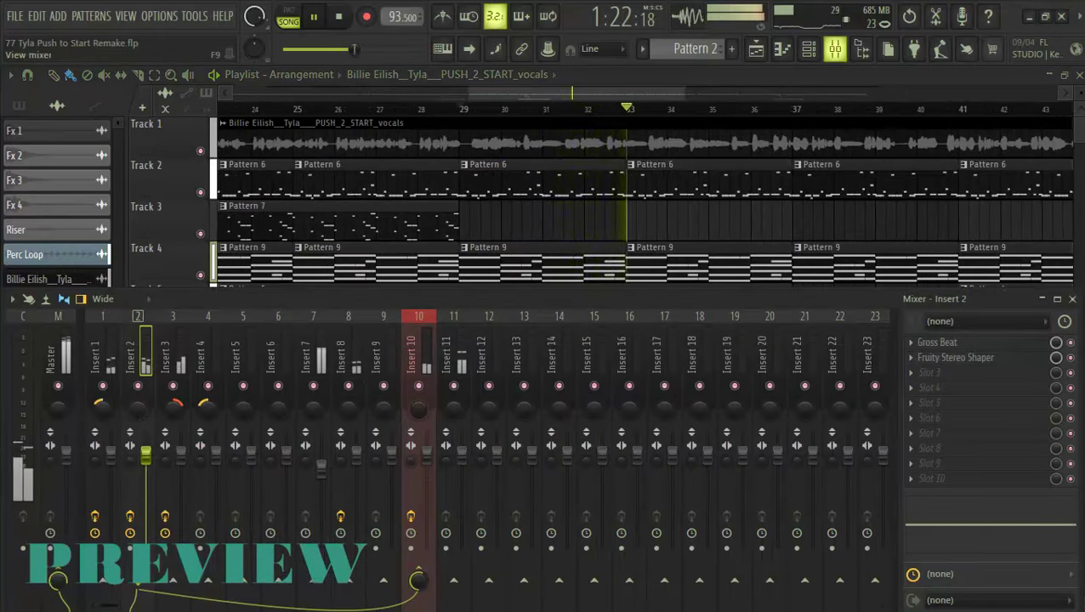
pyautogui.click(835, 49)
pyautogui.click(19, 104)
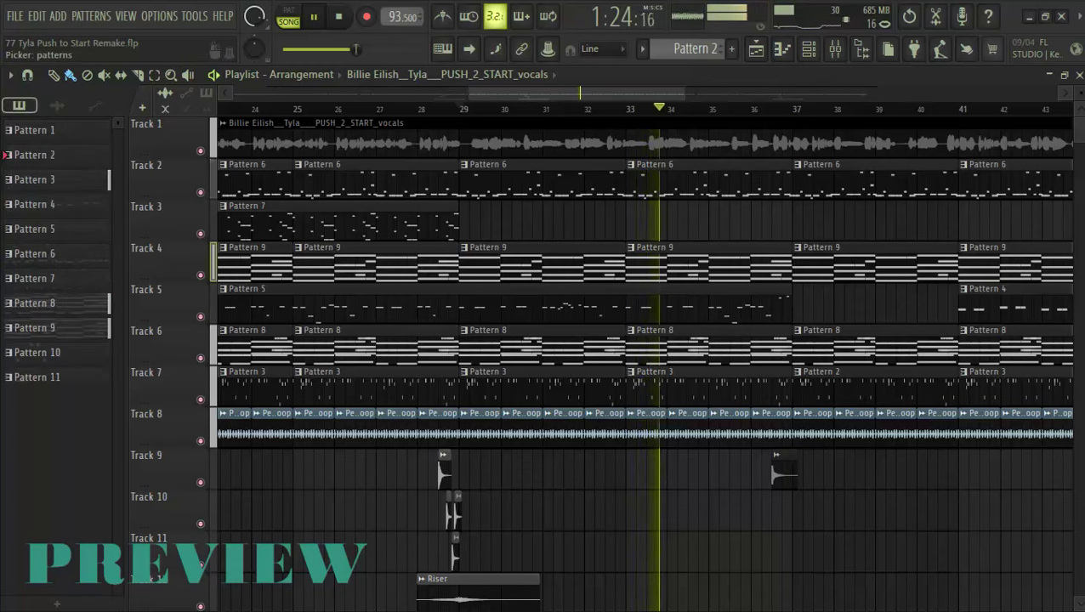
pyautogui.scroll(-2, 732, 259)
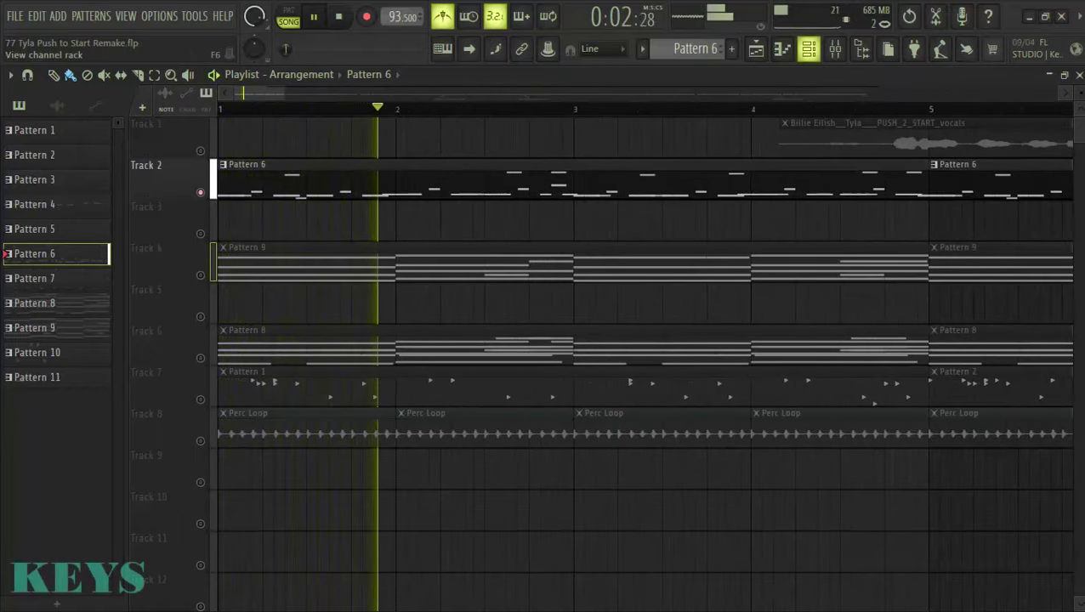
# - Open Guitar 1's notes from Pattern 6 in the piano roll and examine the whole four-bar part
pyautogui.click(808, 49)
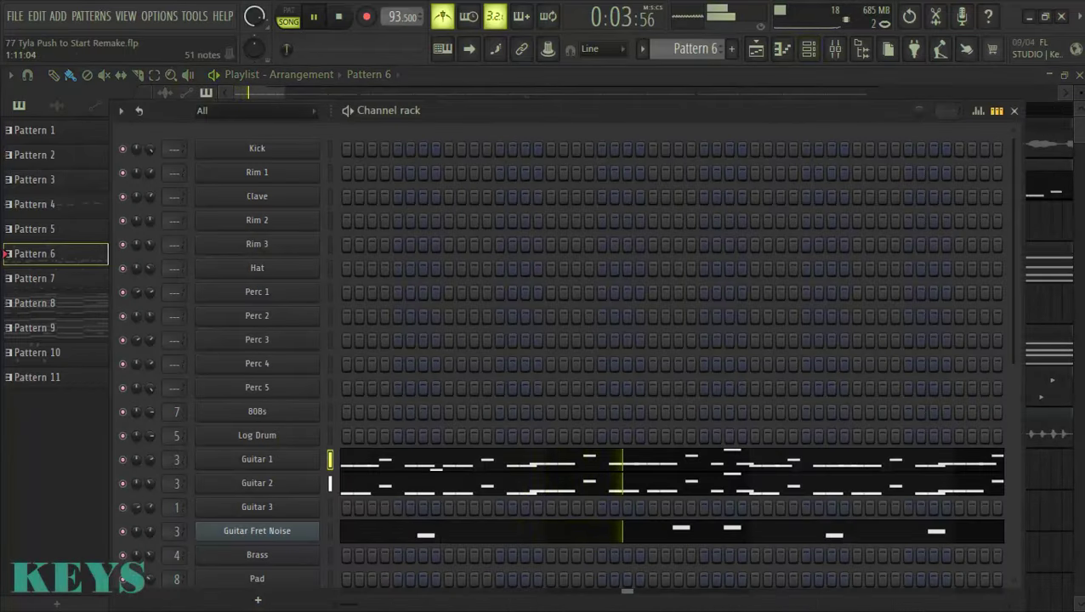
pyautogui.click(469, 459)
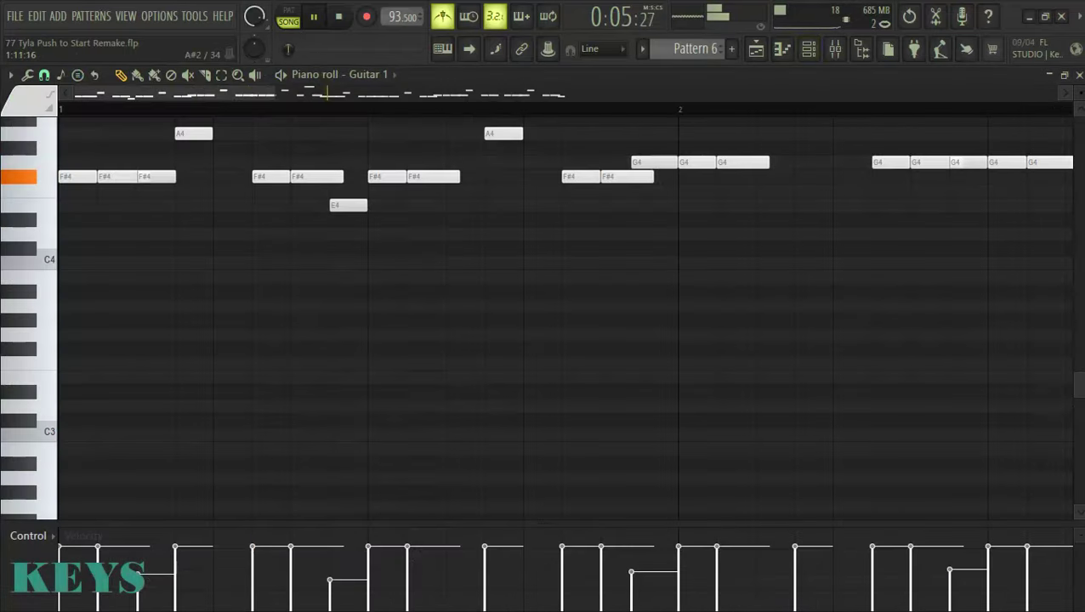
pyautogui.scroll(-5, 459, 442)
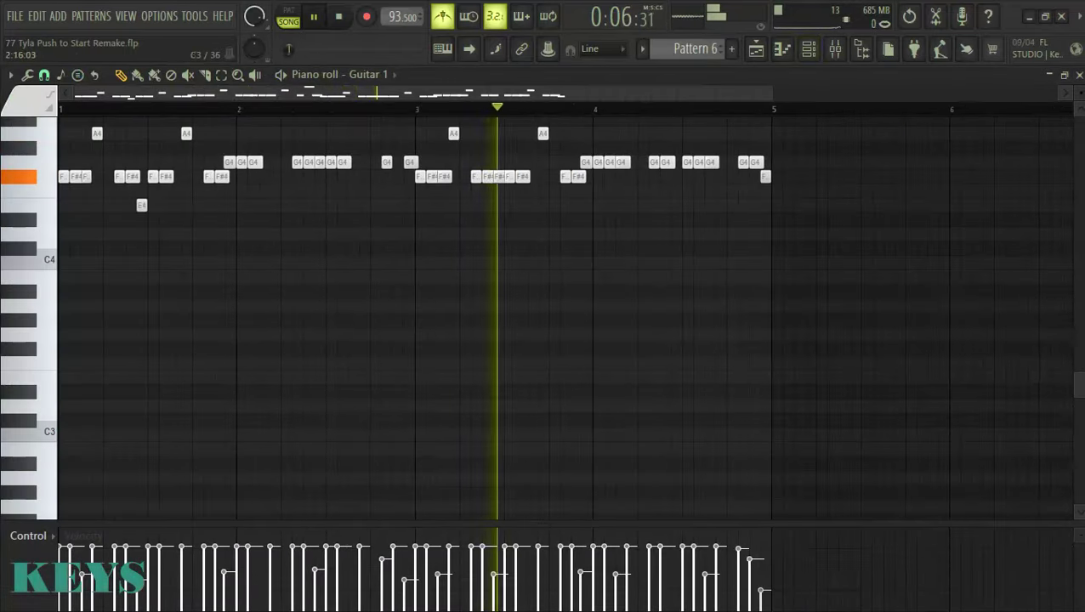
pyautogui.scroll(3, 351, 432)
pyautogui.scroll(-3, 350, 434)
pyautogui.scroll(2, 351, 408)
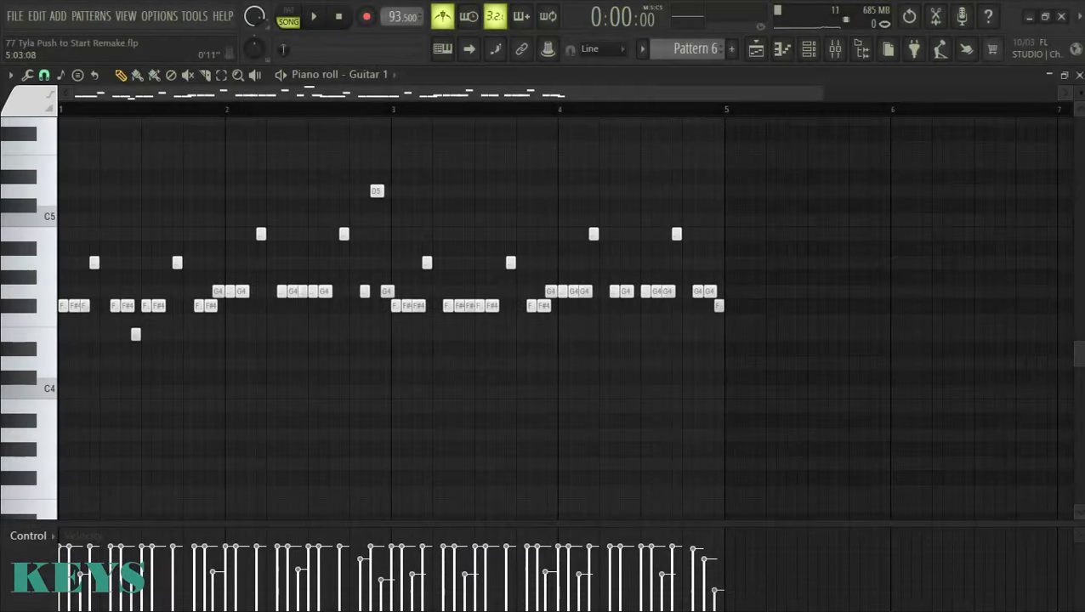
# - Inspect the instrument presets of the Guitar 1, Guitar 2 and Guitar Fret Noise channels in the channel rack
pyautogui.click(809, 48)
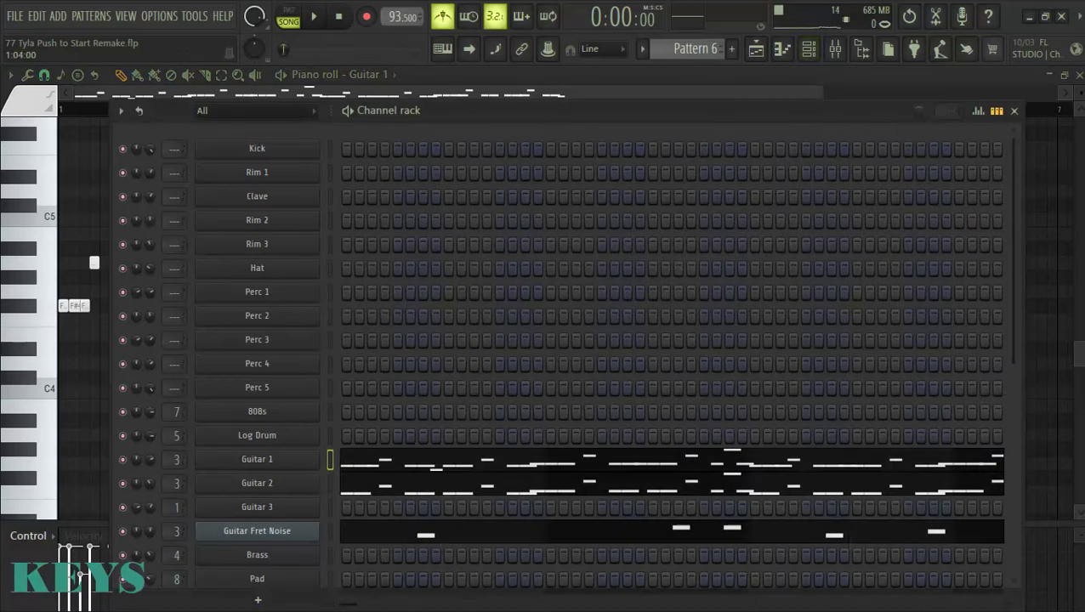
pyautogui.scroll(-3, 672, 352)
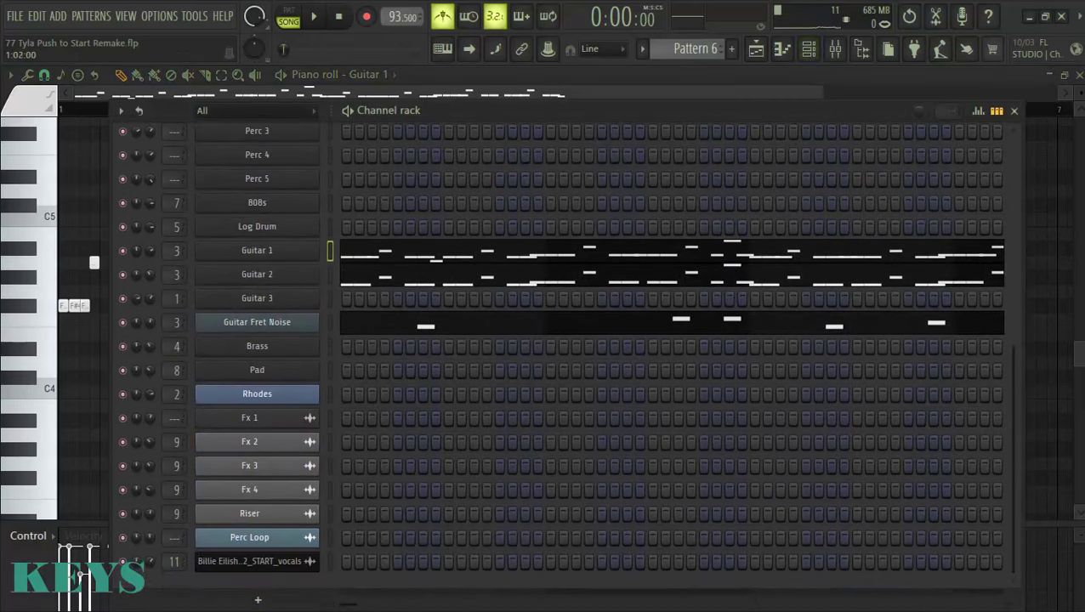
pyautogui.click(256, 251)
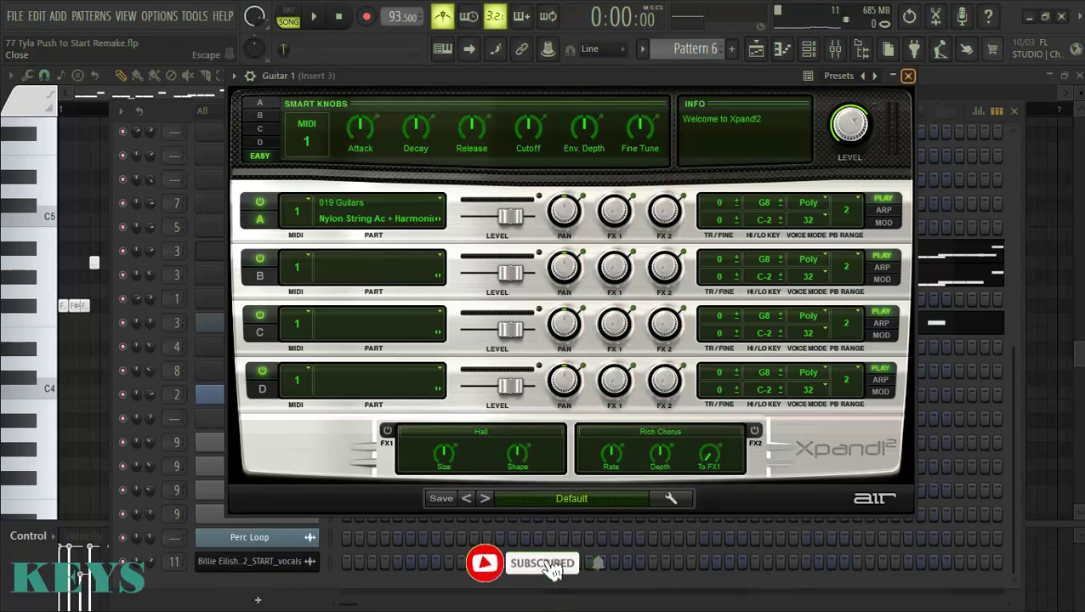
pyautogui.click(908, 75)
pyautogui.click(257, 275)
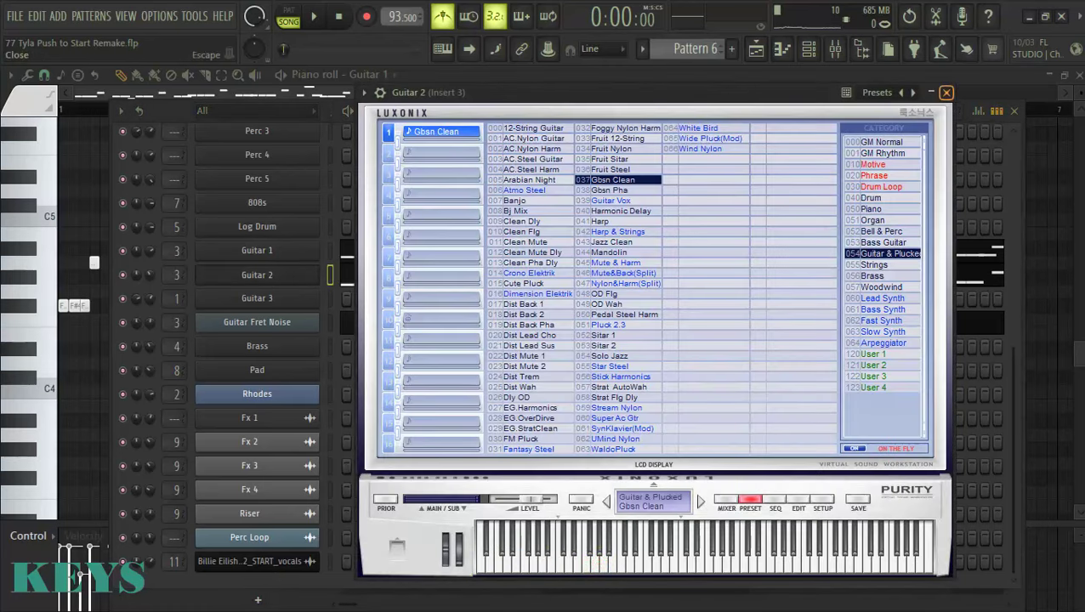
pyautogui.click(946, 93)
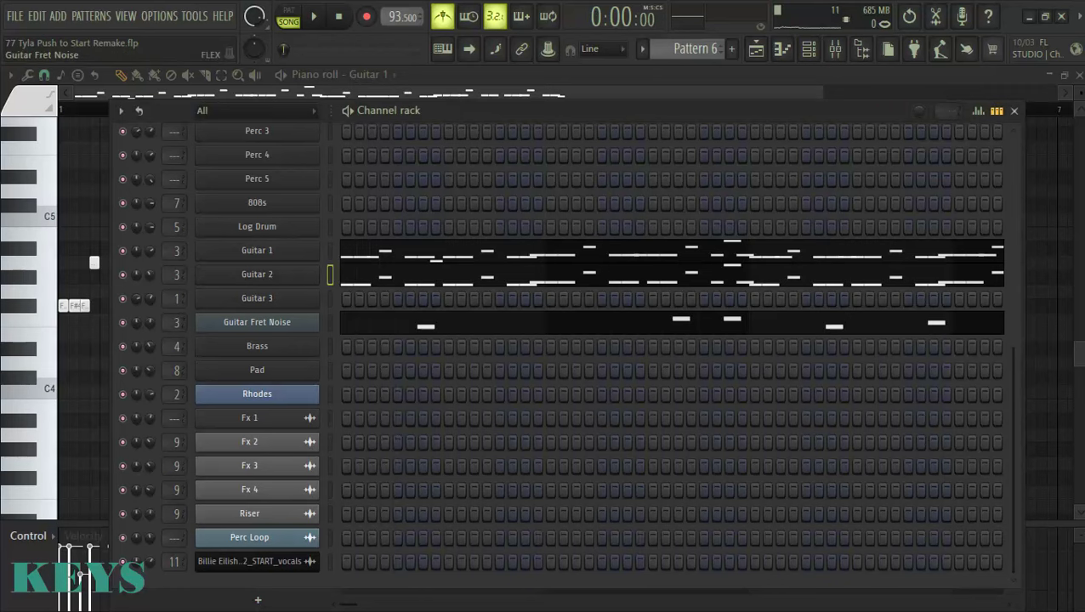
pyautogui.click(257, 321)
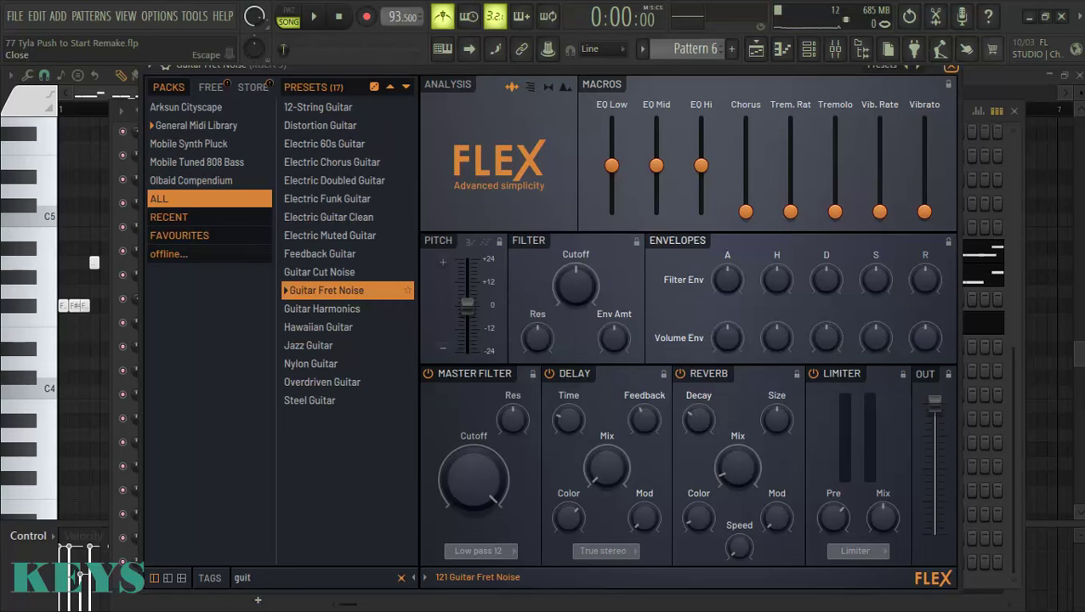
pyautogui.click(951, 67)
# - Play back Pattern 6's guitar channels and end the channel solo using Guitar 2's mute/solo switch
pyautogui.press('space')
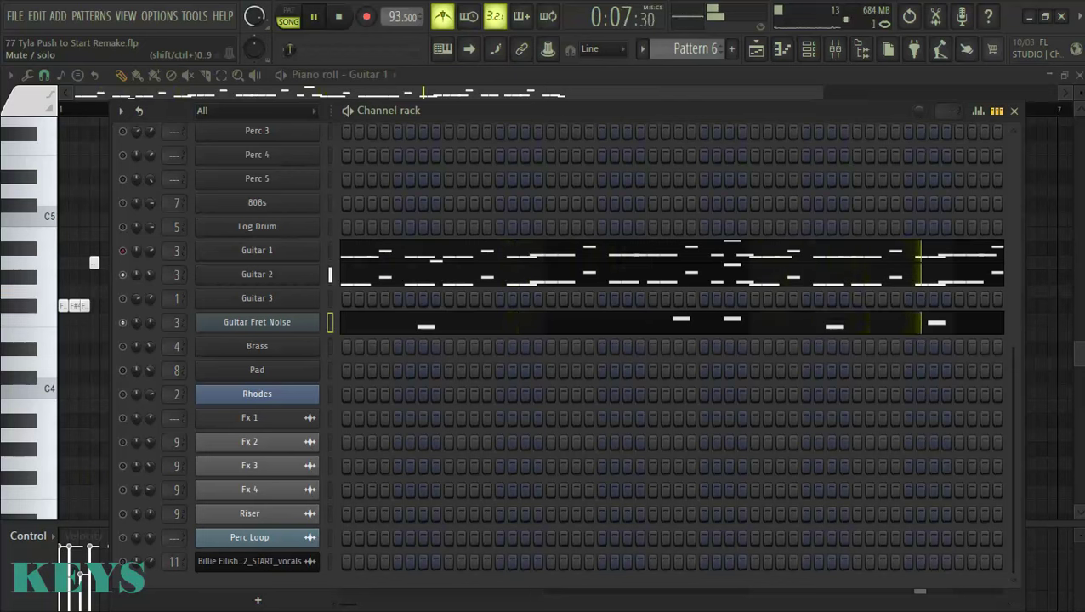
pyautogui.rightClick(123, 275)
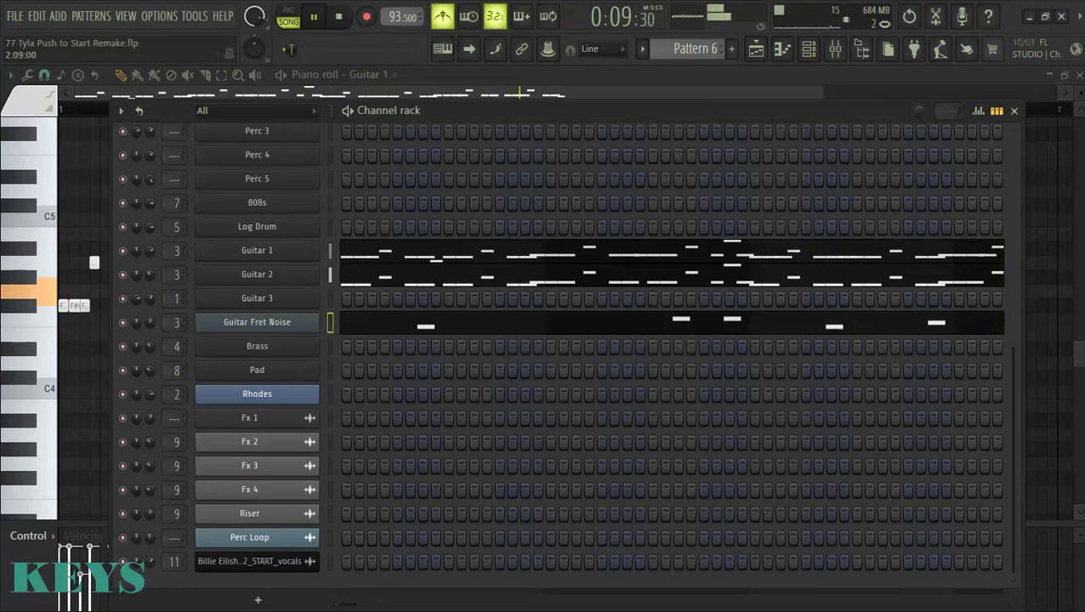
pyautogui.press('space')
# - Open Guitar 3's notes from Pattern 8 in the piano roll and examine the full chord range during playback
pyautogui.press('F5')
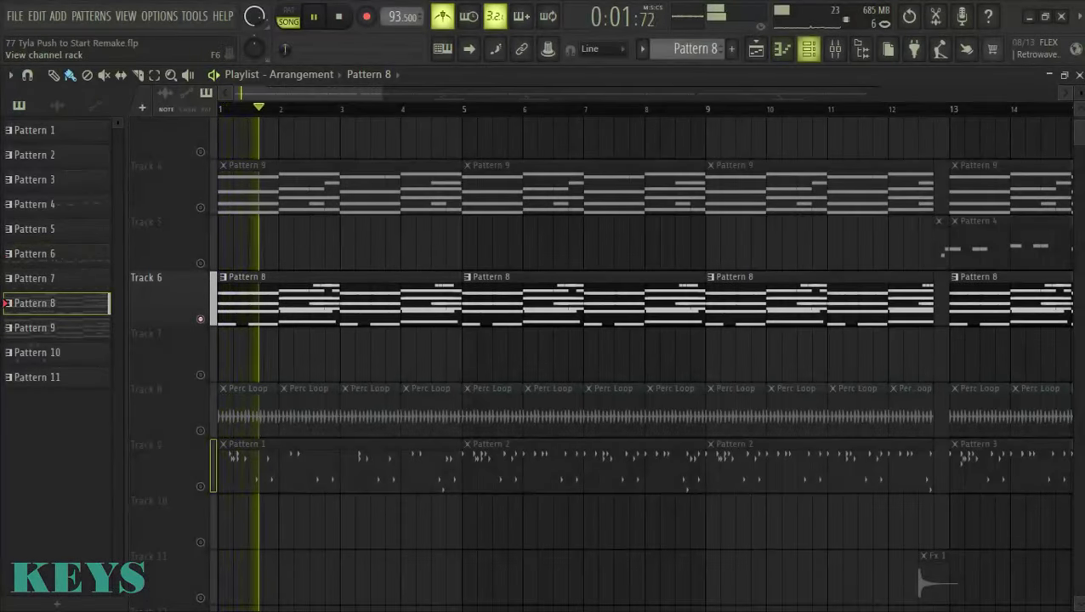
pyautogui.press('F6')
pyautogui.press('F7')
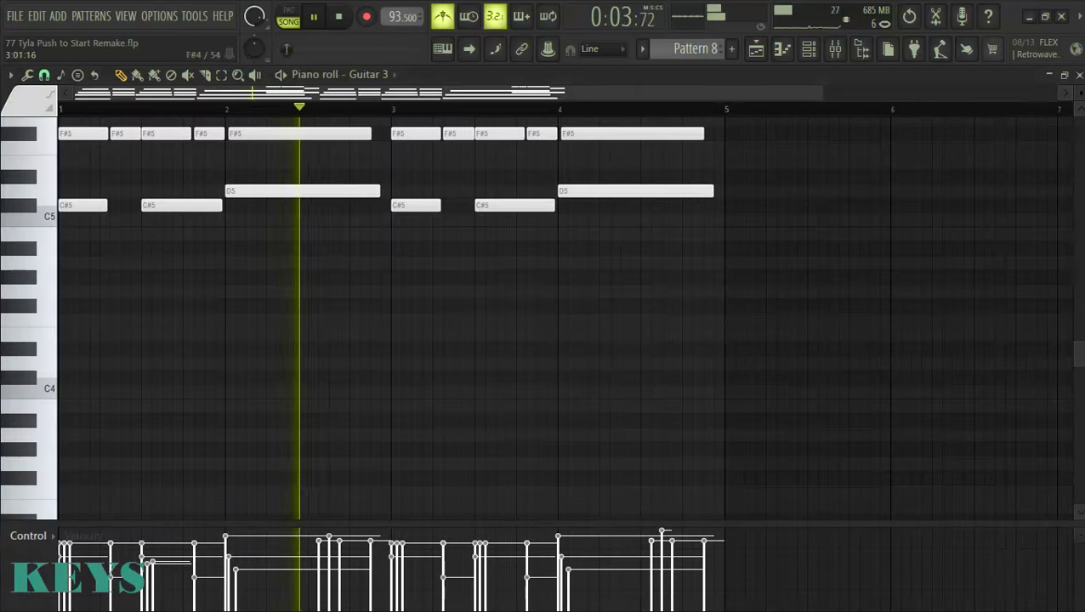
pyautogui.scroll(1, 566, 442)
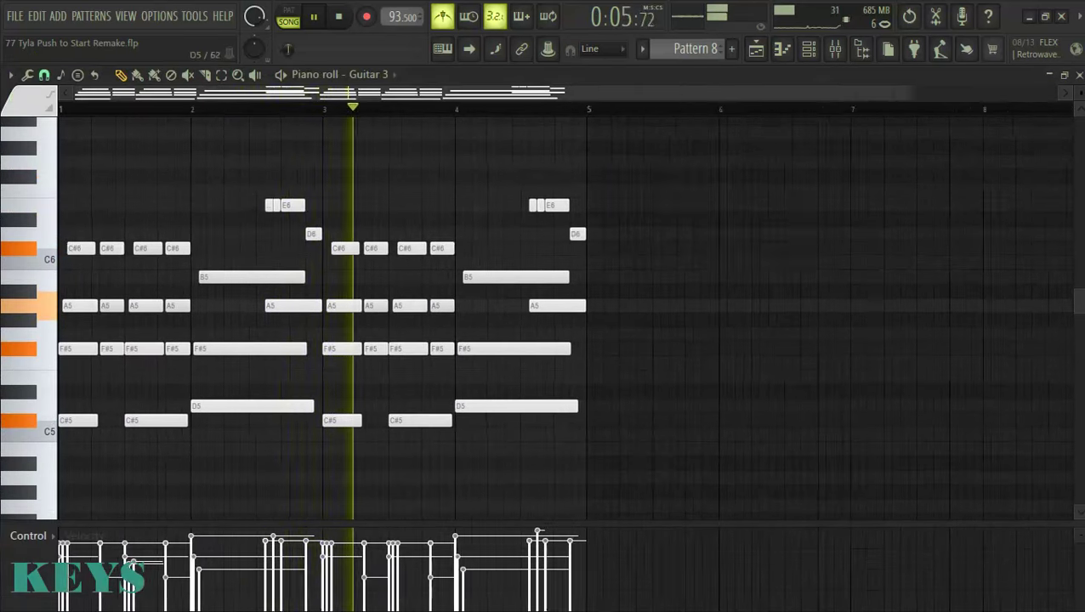
pyautogui.scroll(4, 565, 407)
pyautogui.scroll(-1, 565, 406)
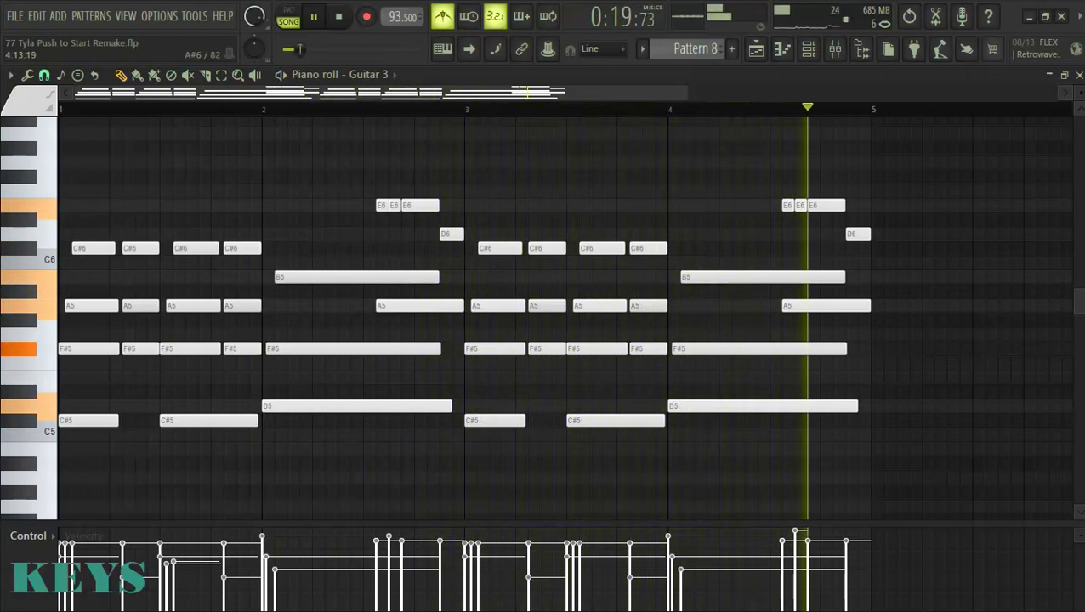
pyautogui.press('space')
# - Inspect Guitar 3's Strum instrument settings and audition the channel on its own
pyautogui.click(808, 48)
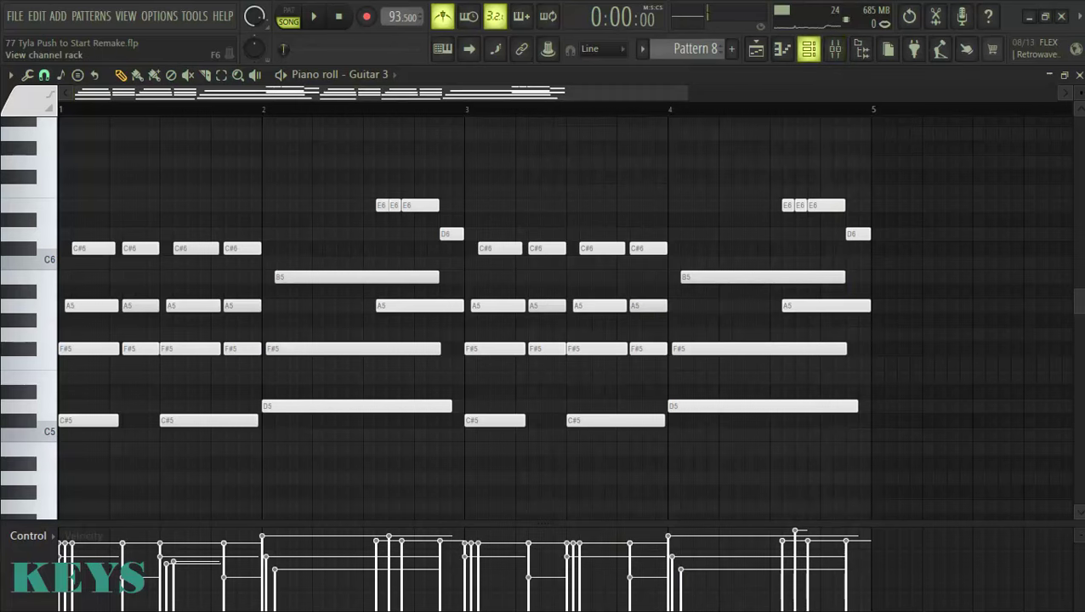
pyautogui.click(809, 49)
pyautogui.click(257, 299)
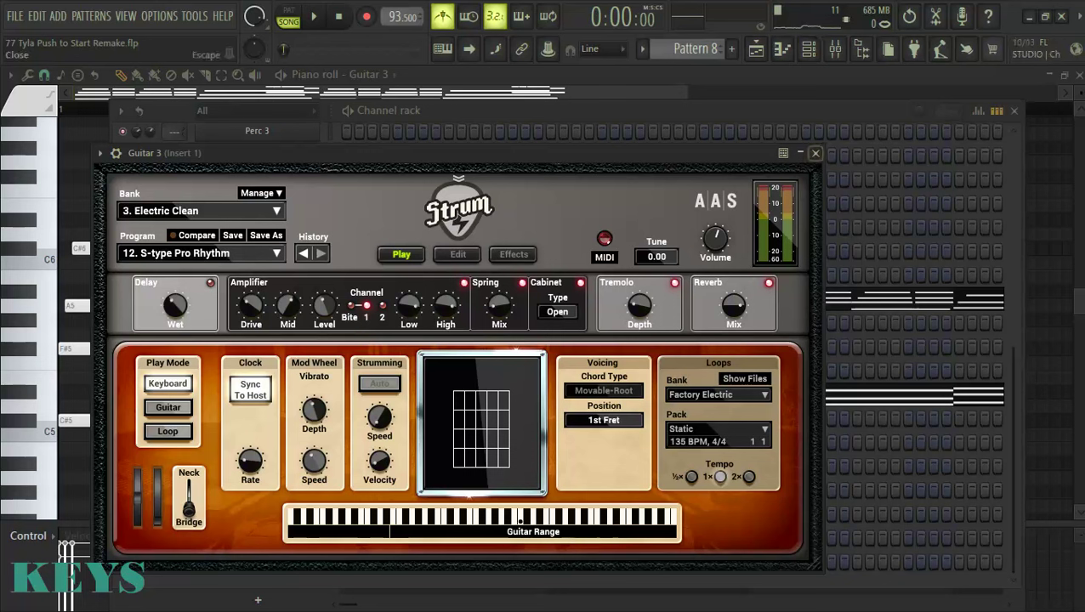
pyautogui.click(815, 153)
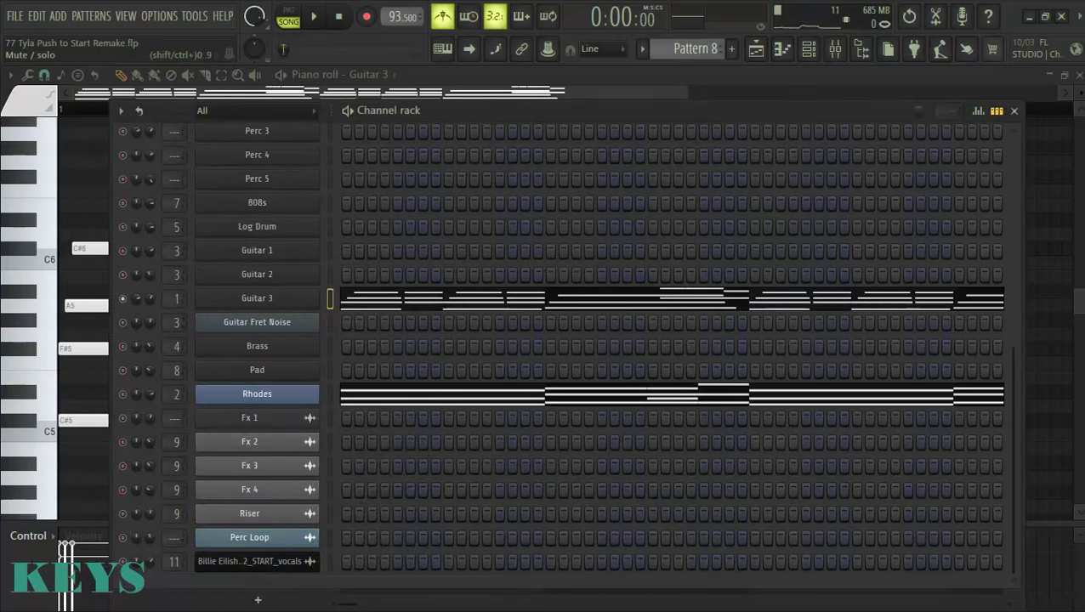
pyautogui.press('space')
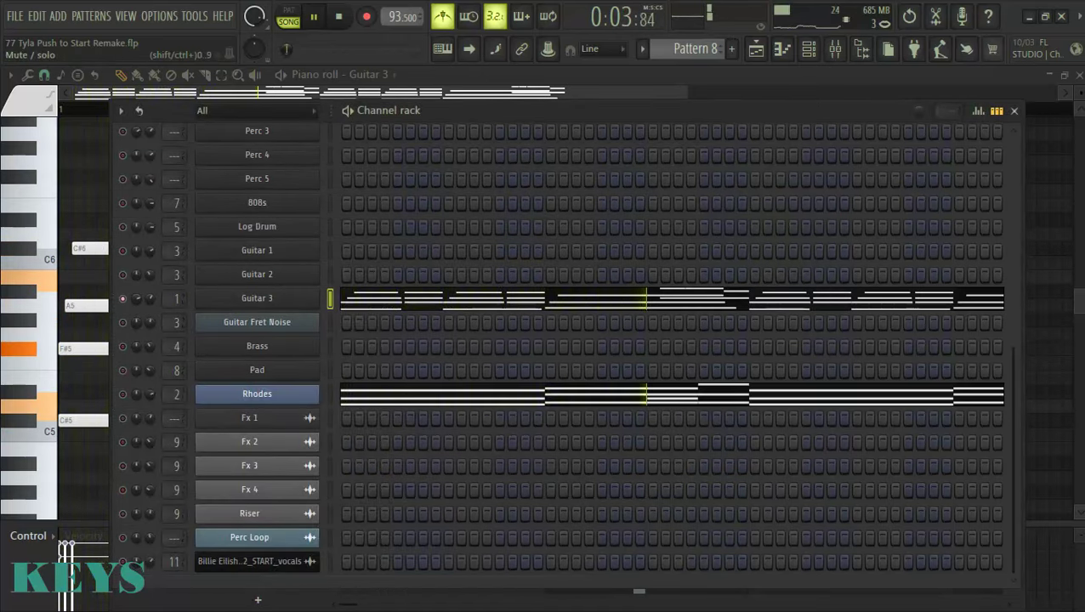
pyautogui.press('space')
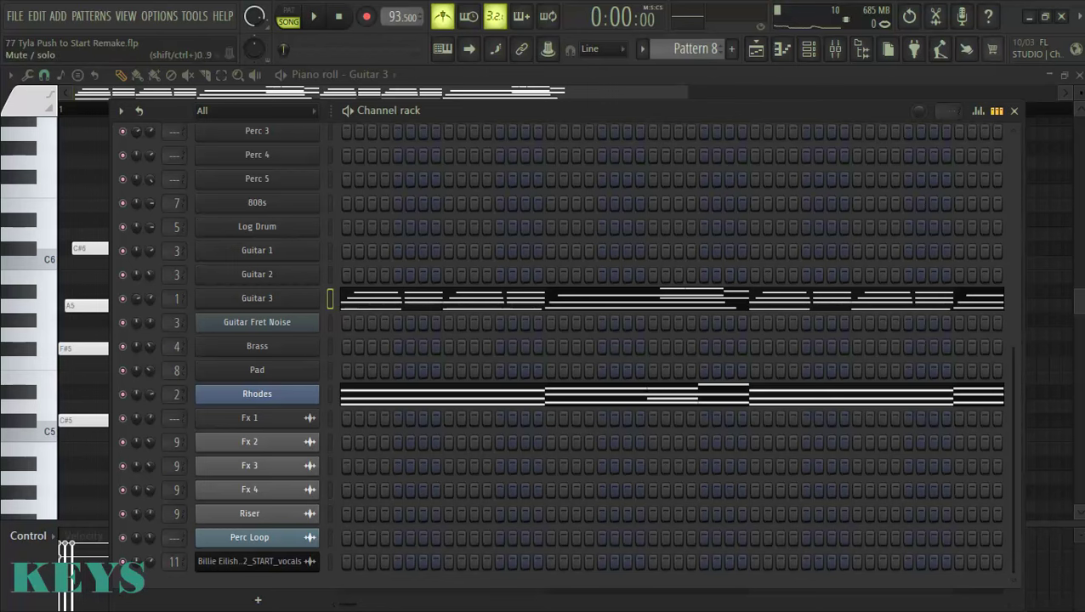
# - Audition the Rhodes channel, view its Pattern 8 notes in the piano roll and inspect its FL Keys settings
pyautogui.press('space')
pyautogui.click(374, 395)
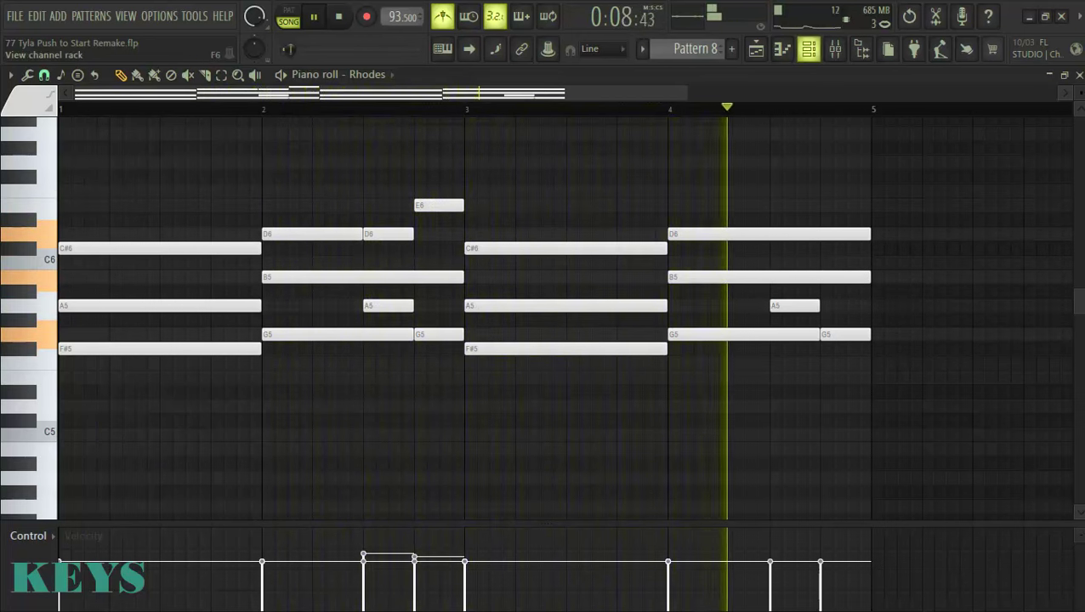
pyautogui.click(808, 48)
pyautogui.press('space')
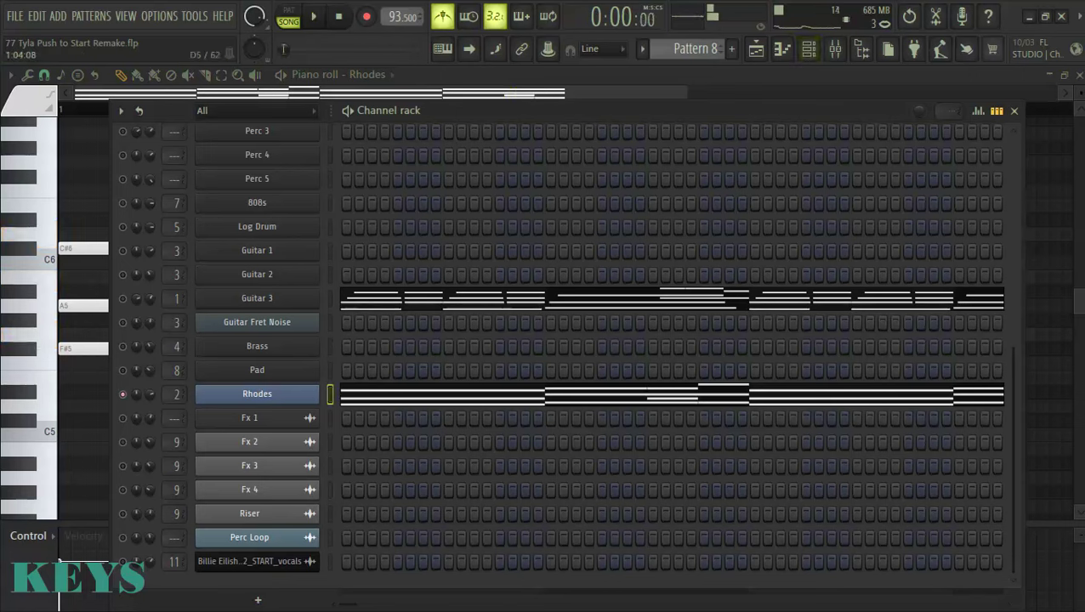
pyautogui.click(257, 393)
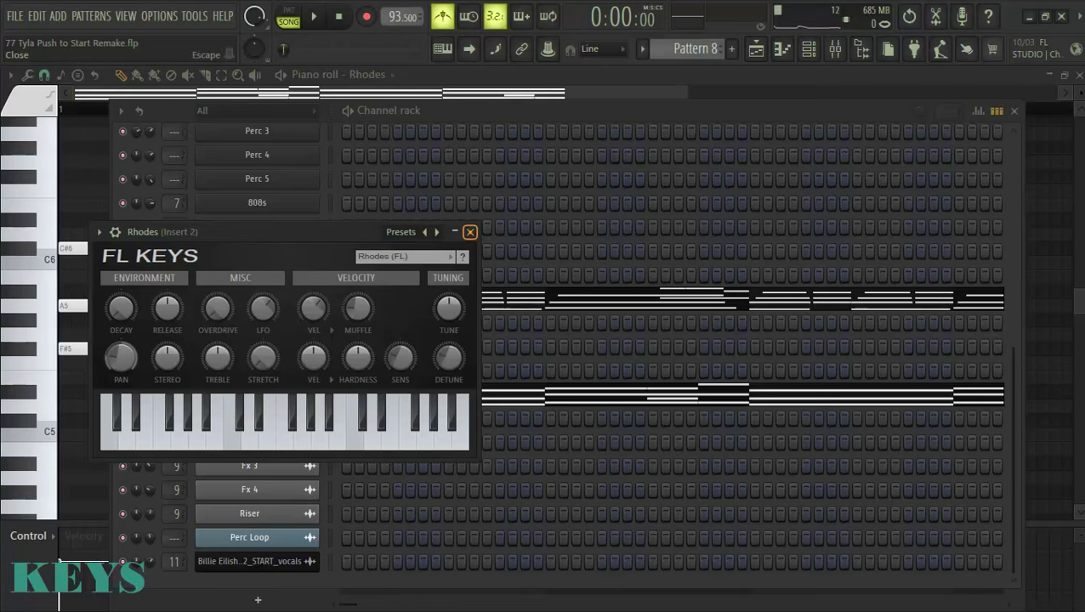
pyautogui.click(470, 231)
# - Return to the playlist and play Patterns 6 and 8 together while looking over their placement in the arrangement
pyautogui.click(756, 48)
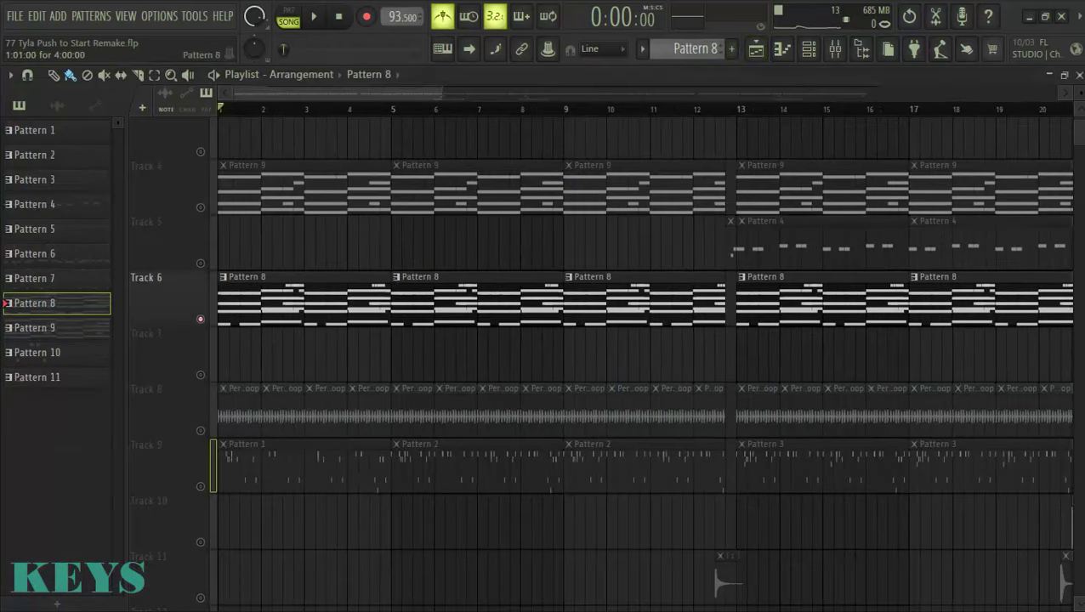
pyautogui.scroll(1, 601, 362)
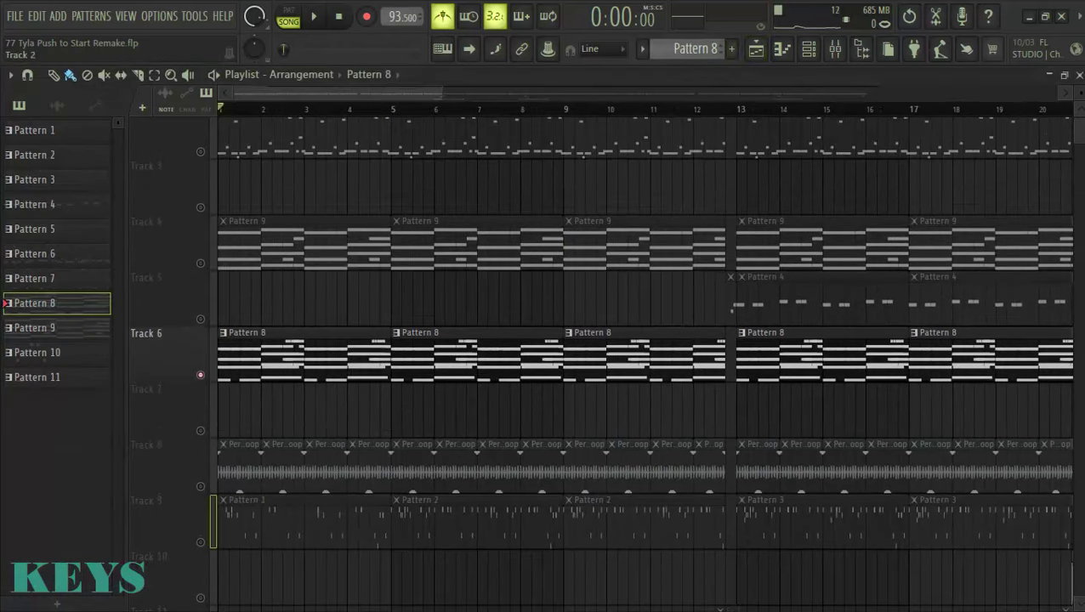
pyautogui.press('space')
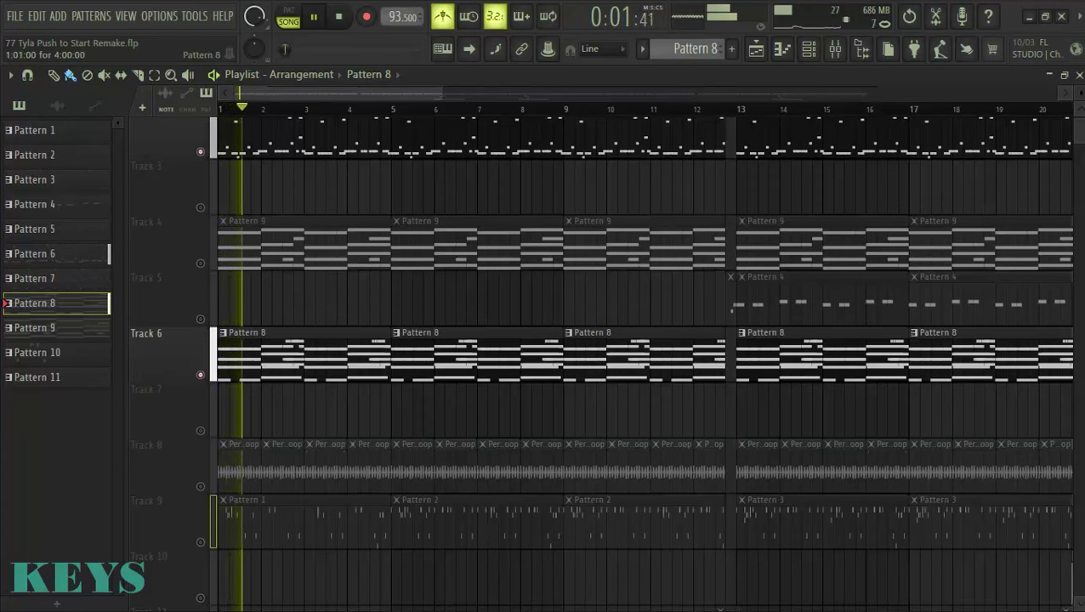
pyautogui.scroll(-3, 305, 335)
pyautogui.scroll(-2, 305, 334)
pyautogui.scroll(1, 305, 334)
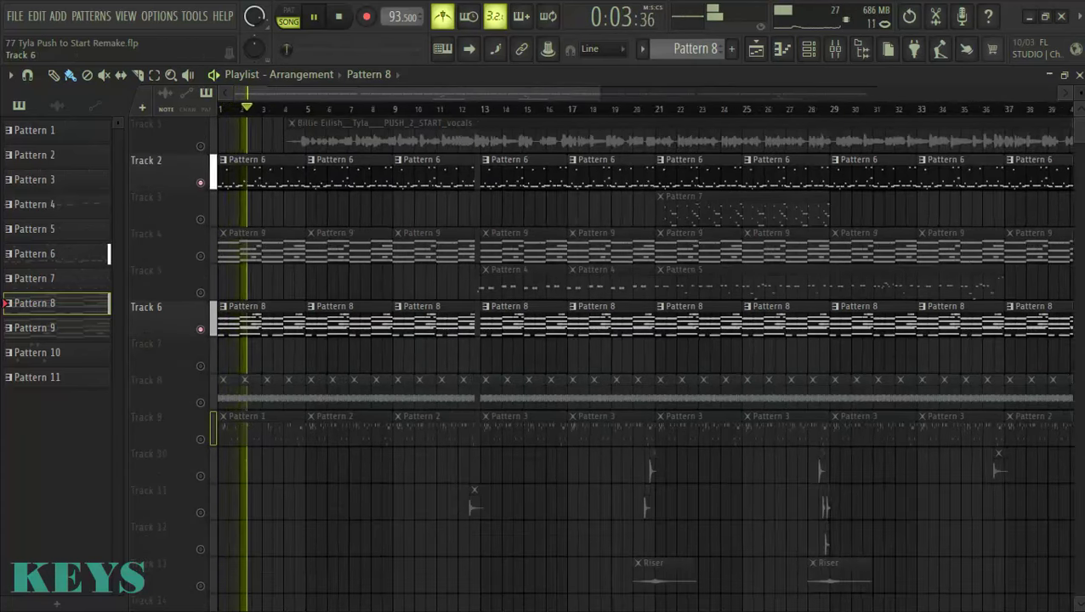
pyautogui.scroll(2, 304, 334)
pyautogui.scroll(1, 305, 334)
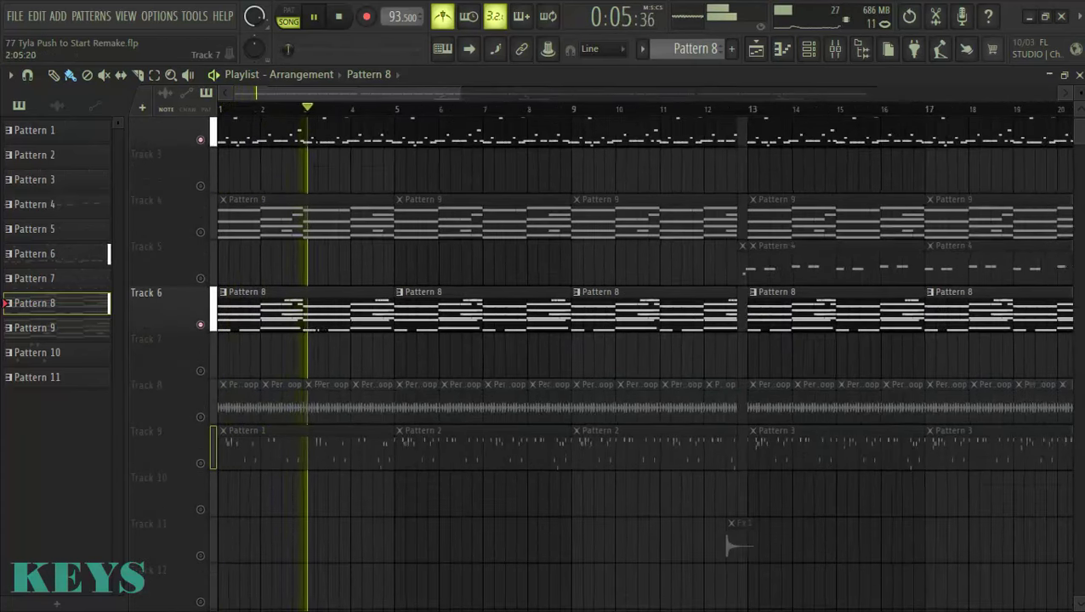
pyautogui.scroll(-2, 290, 348)
pyautogui.scroll(1, 289, 348)
pyautogui.scroll(1, 289, 349)
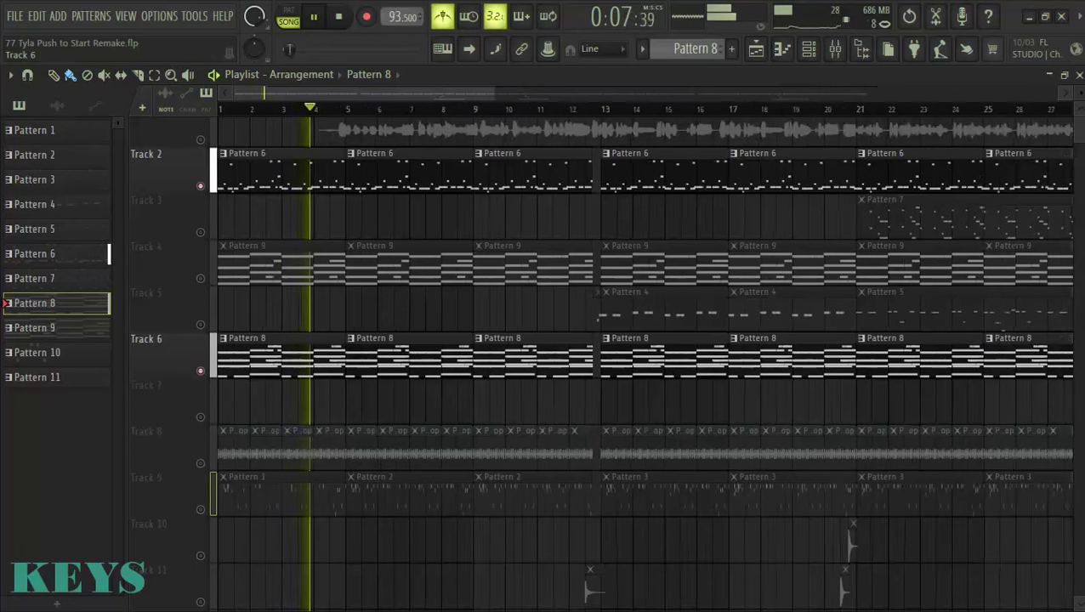
pyautogui.scroll(1, 289, 374)
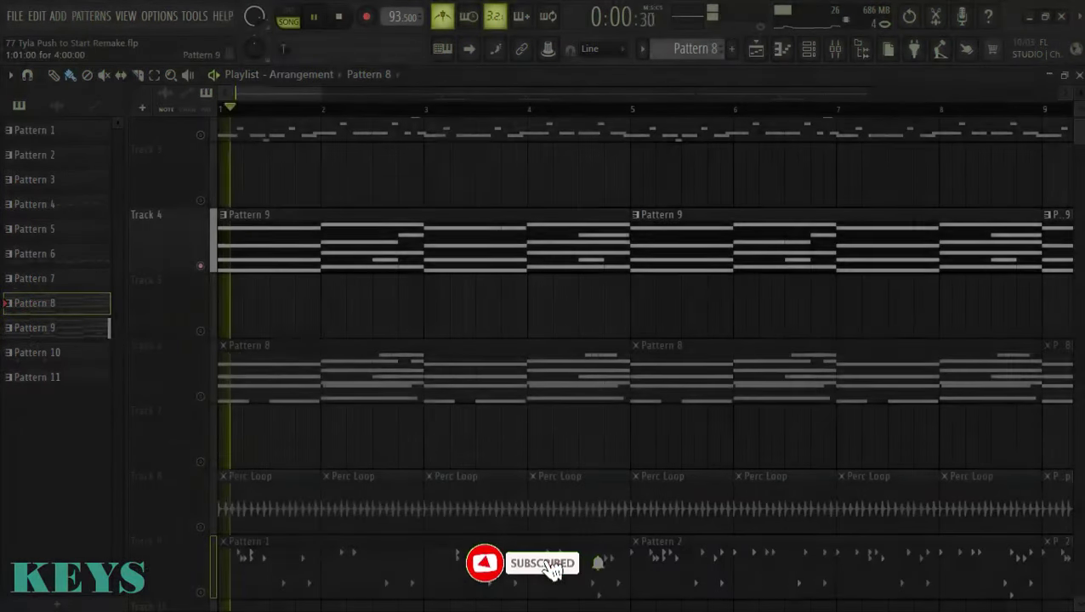
# - Open the Pad channel's Pattern 9 notes in the piano roll and inspect its Purity SynthString 6 preset
pyautogui.click(408, 214)
pyautogui.click(809, 49)
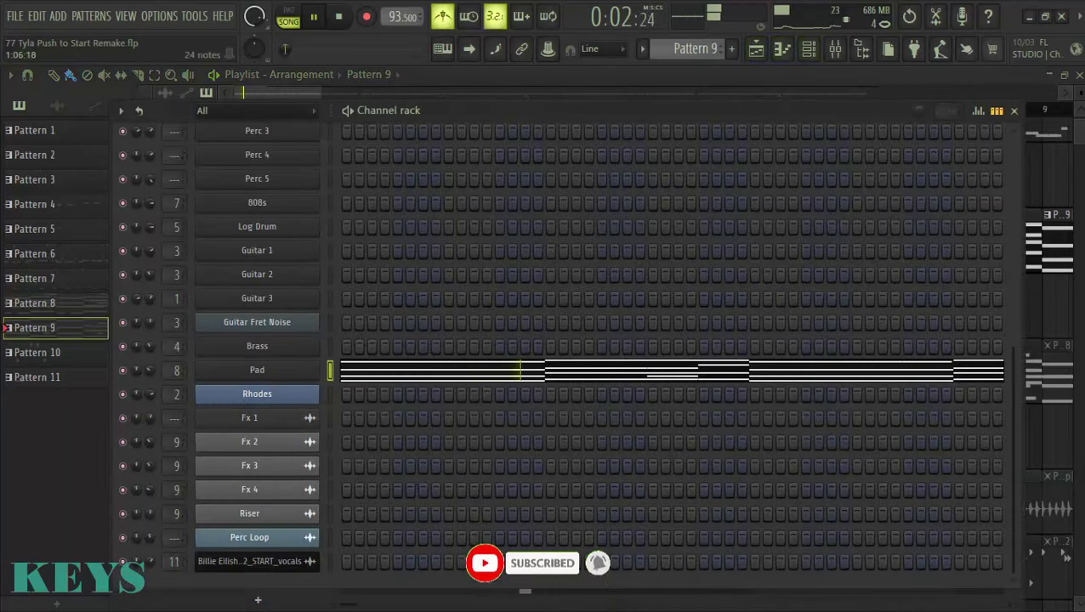
pyautogui.click(519, 369)
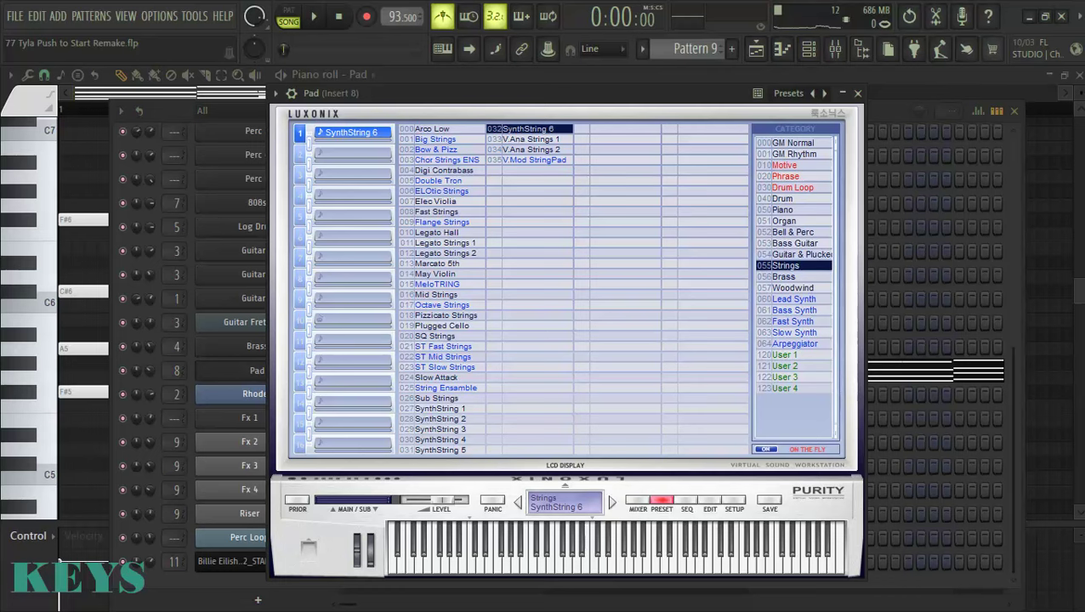
pyautogui.click(857, 93)
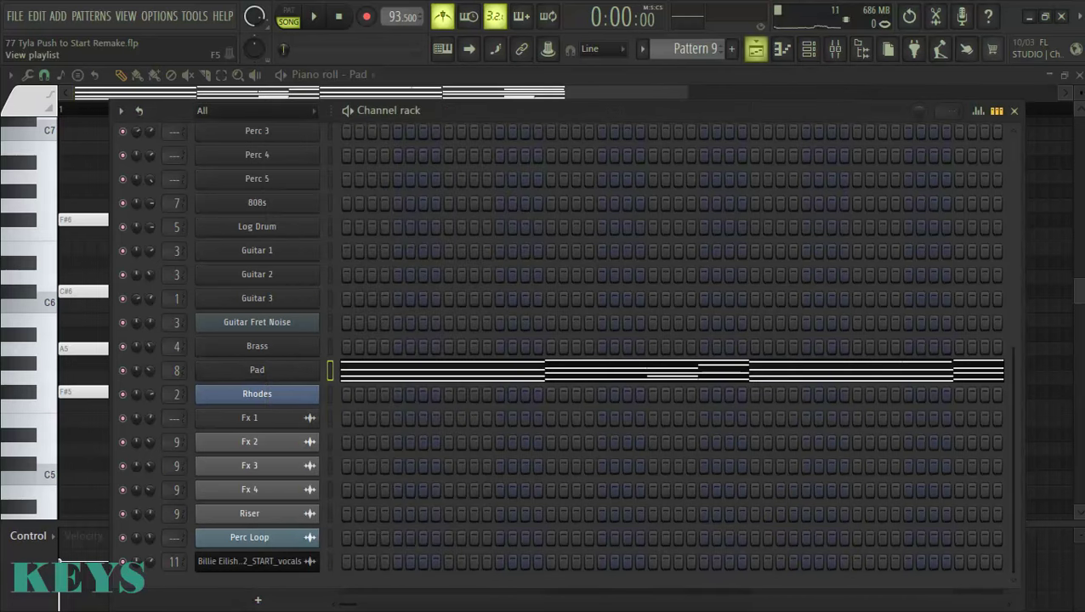
# - Return to the playlist, unmute Tracks 6 and 2, and play Patterns 6, 8 and 9 together while looking over their placement across the arrangement
pyautogui.click(756, 48)
pyautogui.click(200, 397)
pyautogui.press('space')
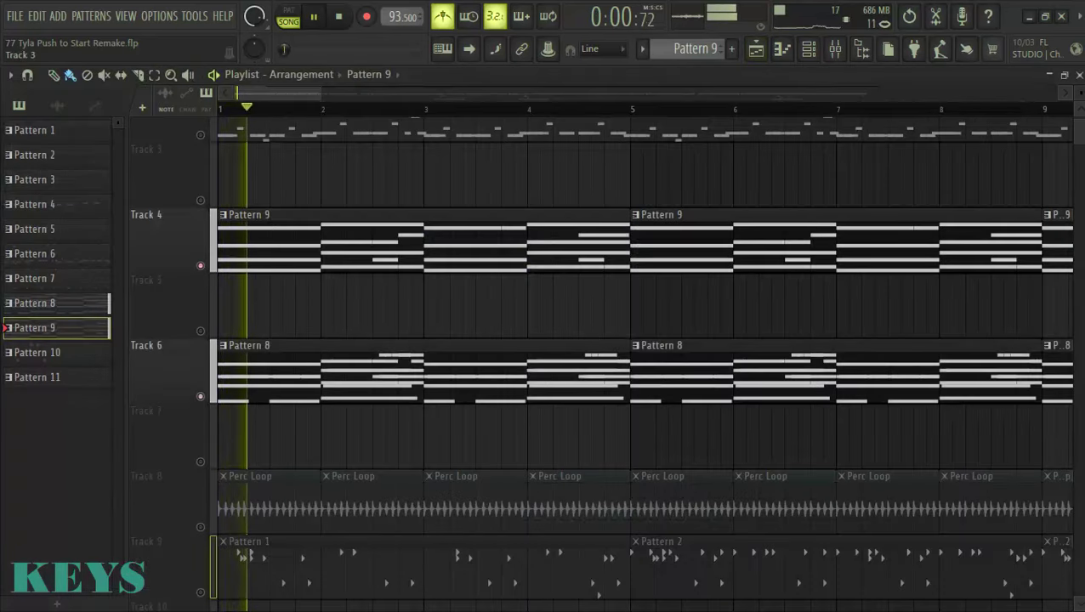
pyautogui.scroll(1, 200, 187)
pyautogui.click(201, 201)
pyautogui.scroll(-3, 263, 297)
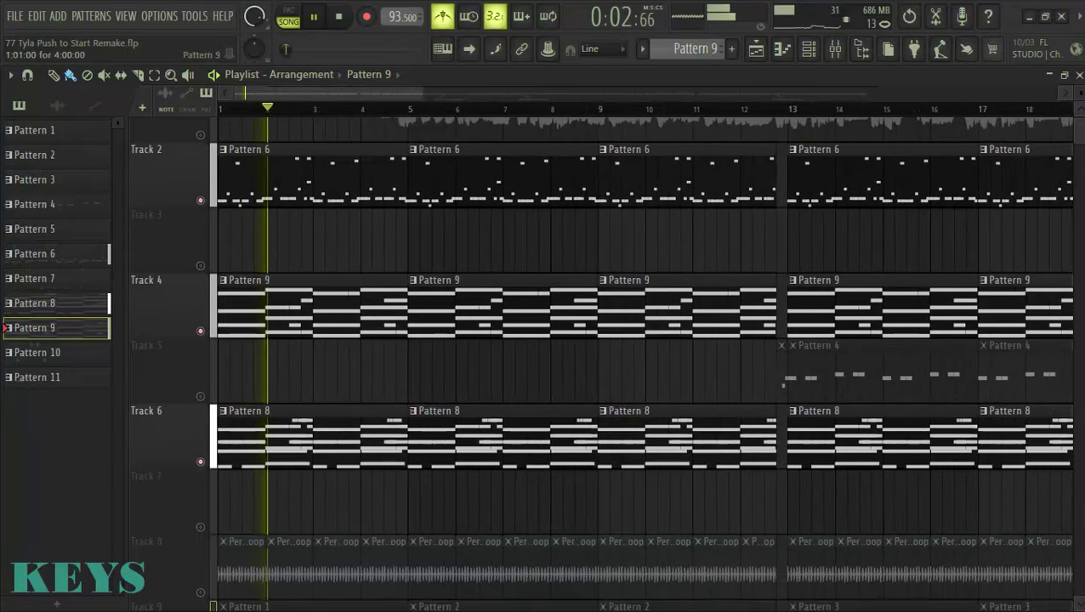
pyautogui.scroll(-5, 646, 340)
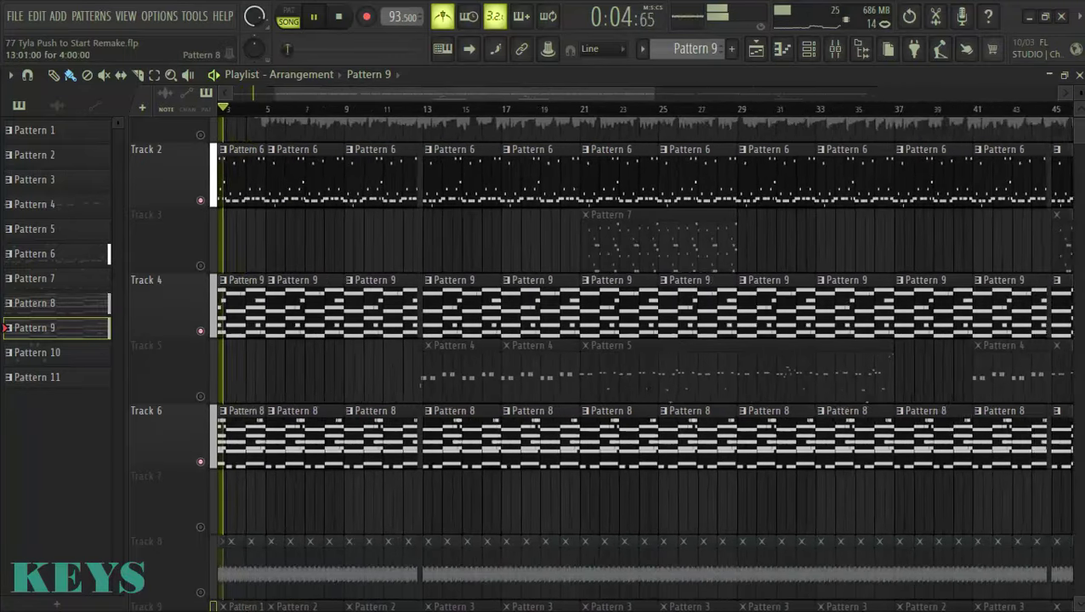
pyautogui.scroll(2, 457, 340)
pyautogui.scroll(-3, 238, 306)
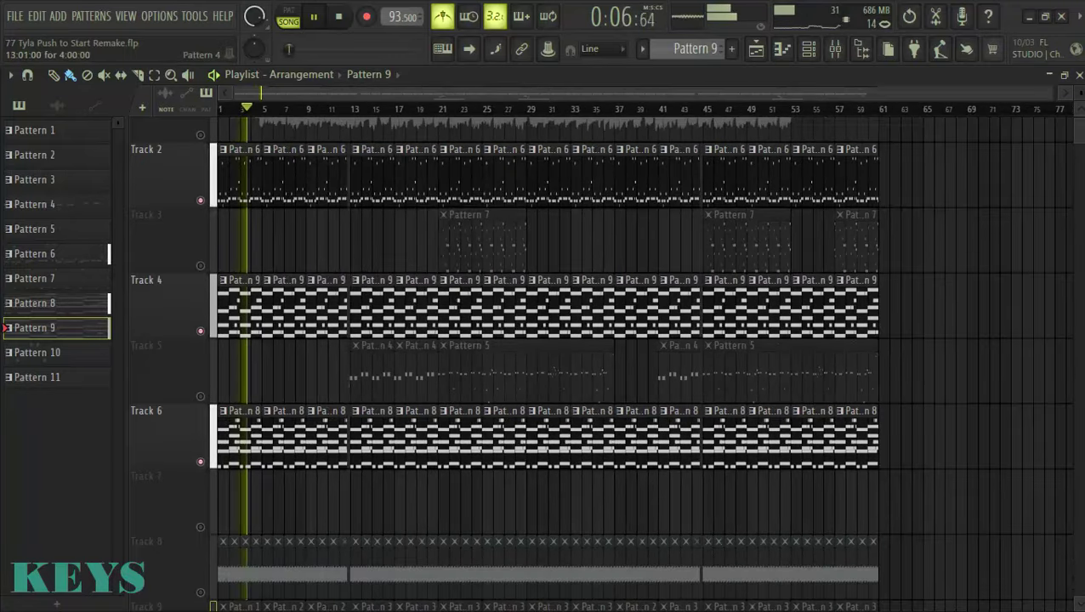
pyautogui.scroll(3, 238, 306)
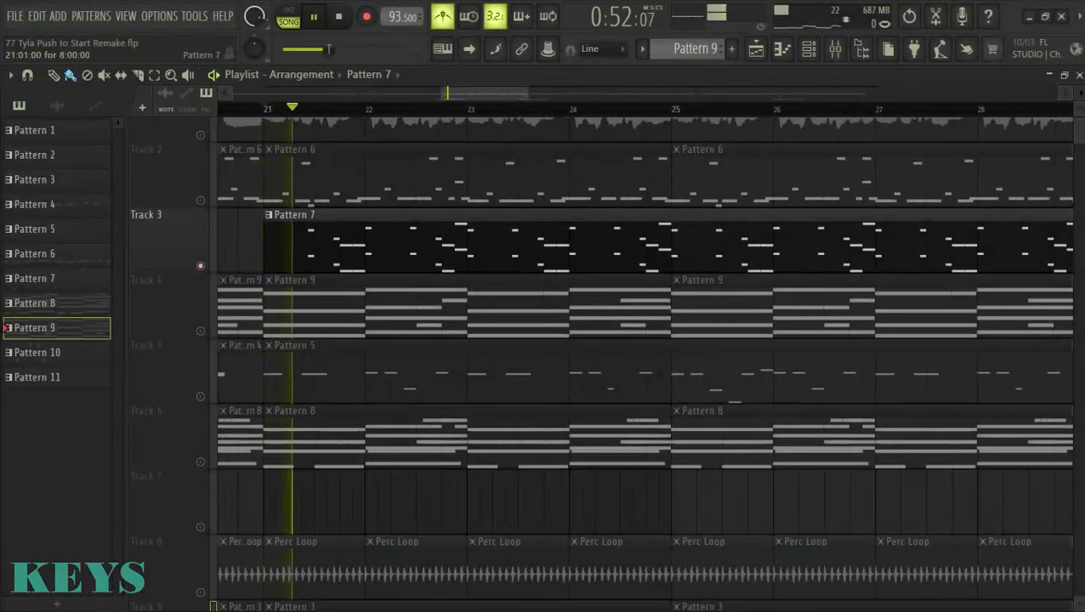
# - Open the Brass channel's Pattern 7 notes in the piano roll and examine the full note range during playback
pyautogui.click(646, 242)
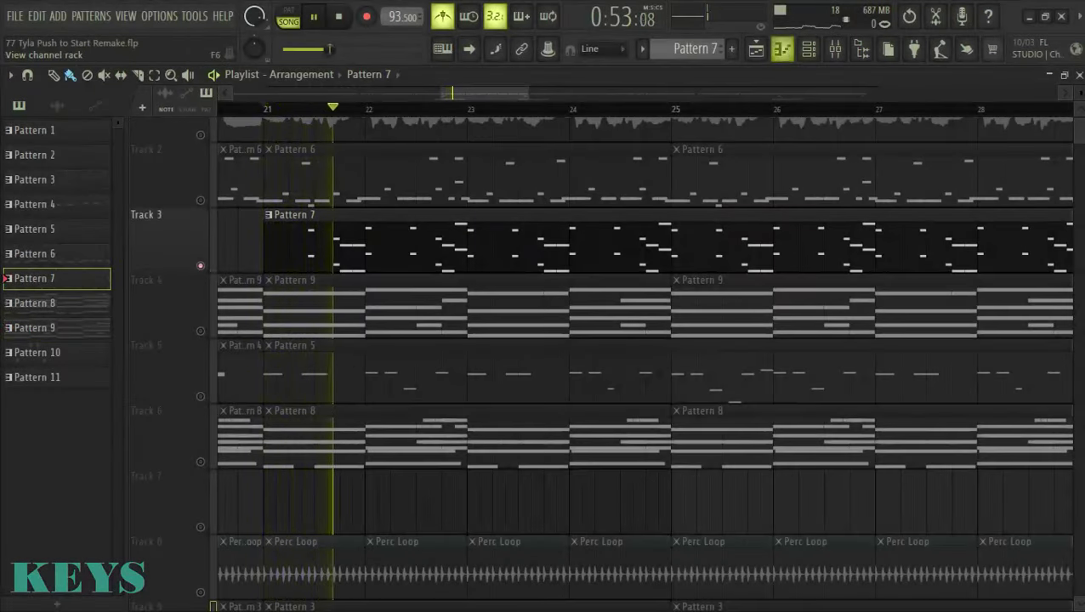
pyautogui.click(808, 48)
pyautogui.click(549, 346)
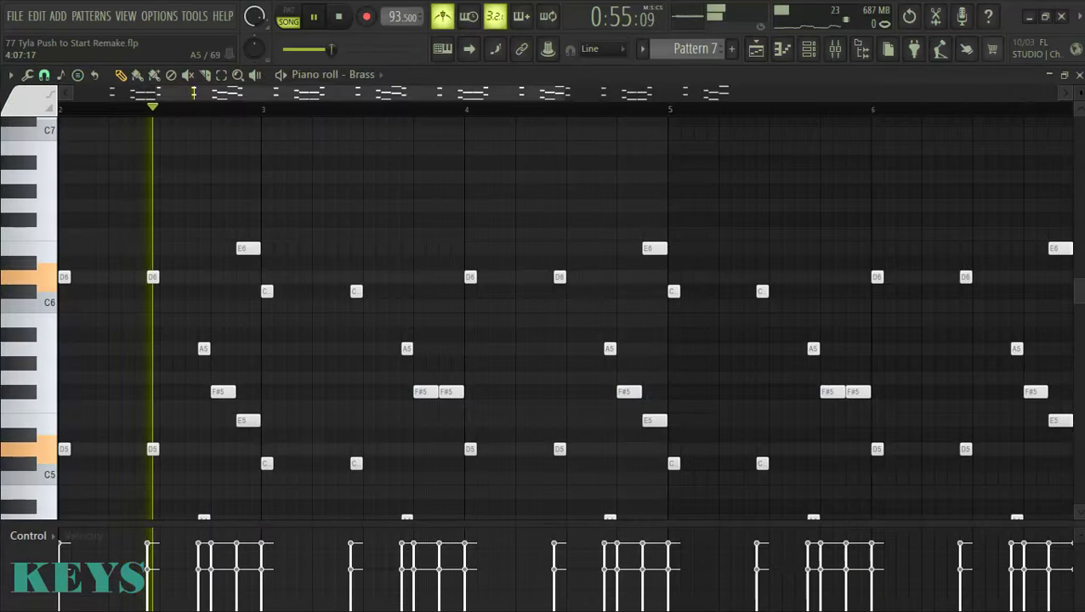
pyautogui.scroll(-3, 514, 357)
pyautogui.scroll(-2, 510, 361)
pyautogui.scroll(-2, 503, 364)
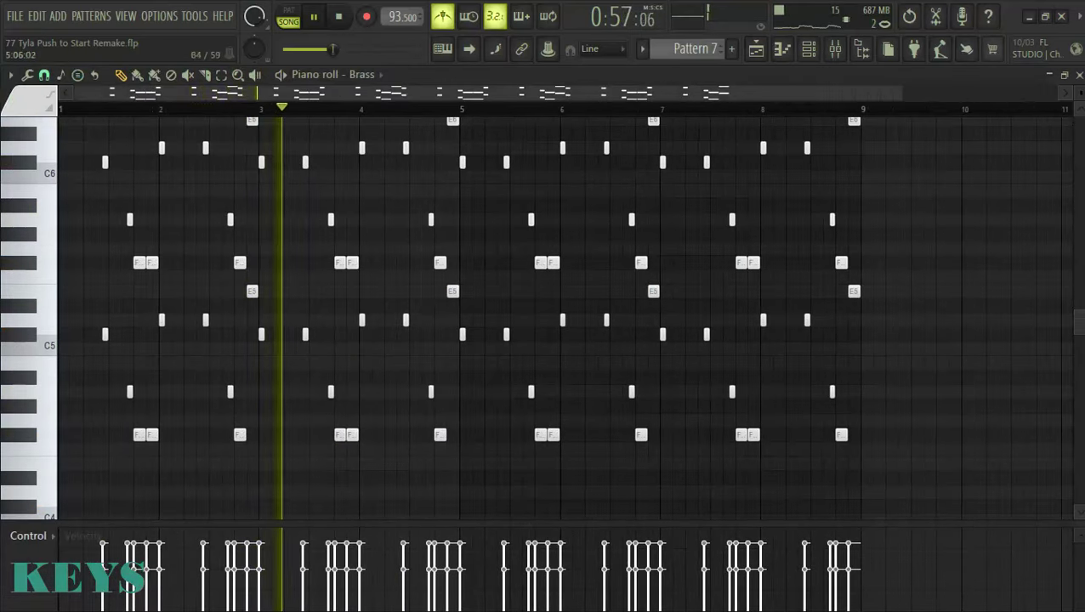
pyautogui.scroll(1, 516, 363)
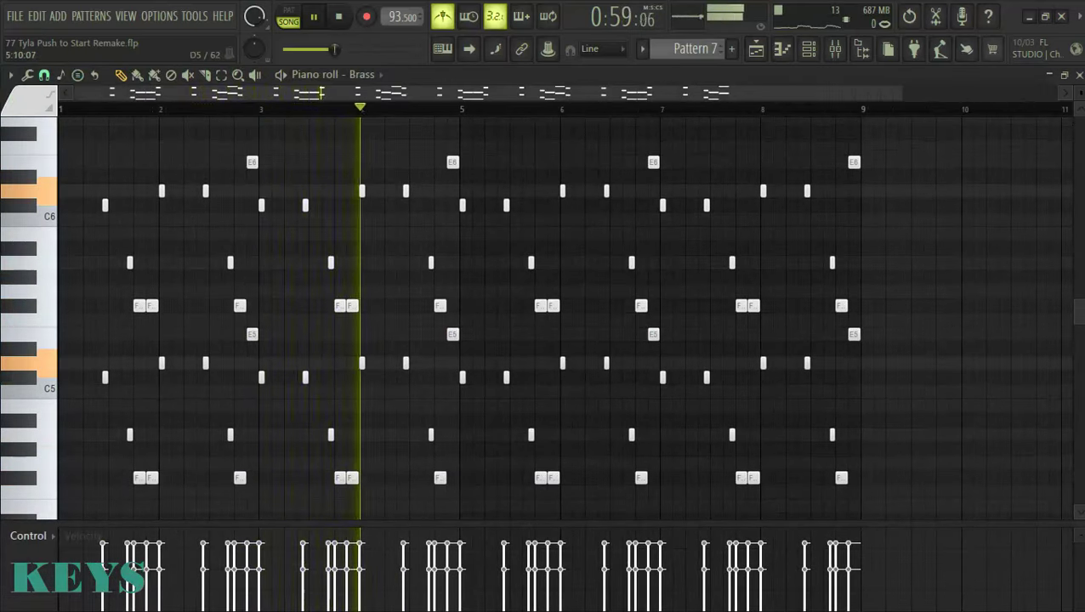
# - Unmute Pattern 9's Track 4 in the playlist and follow the Brass notes in the piano roll while both parts play
pyautogui.click(756, 48)
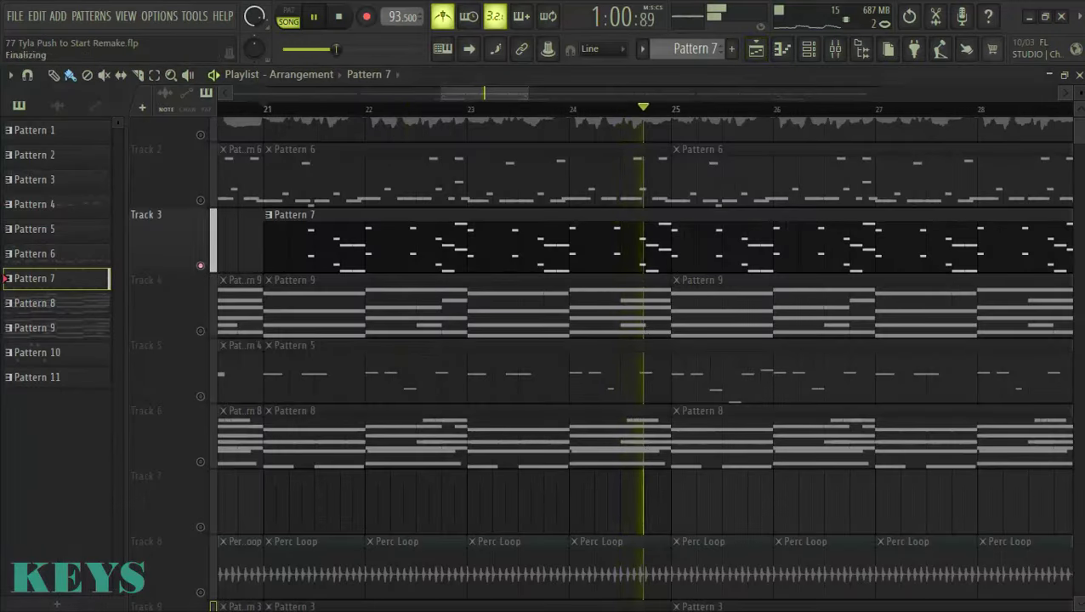
pyautogui.click(201, 330)
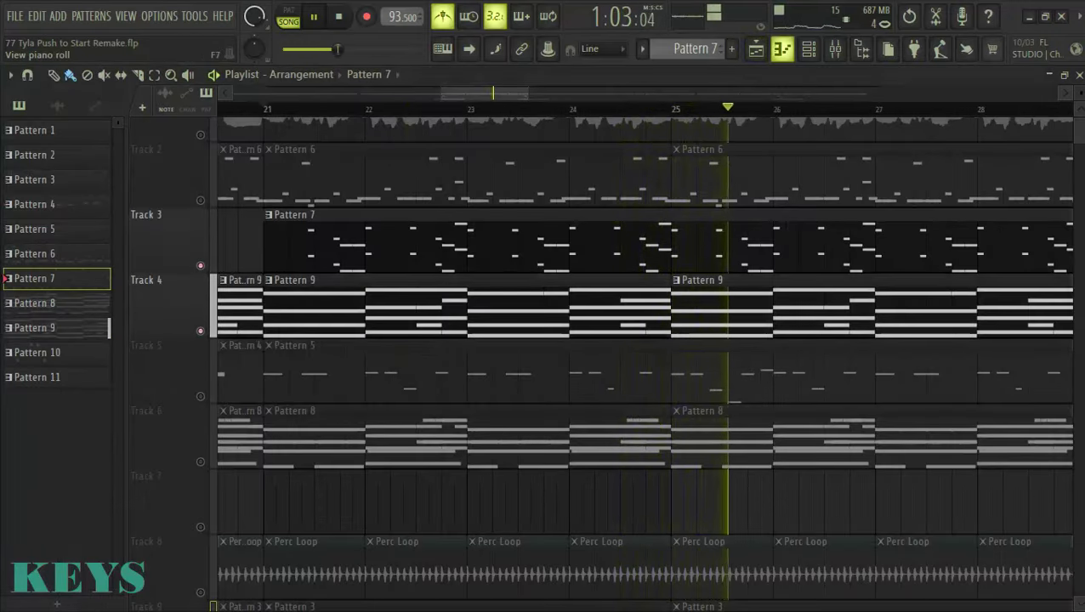
pyautogui.click(782, 49)
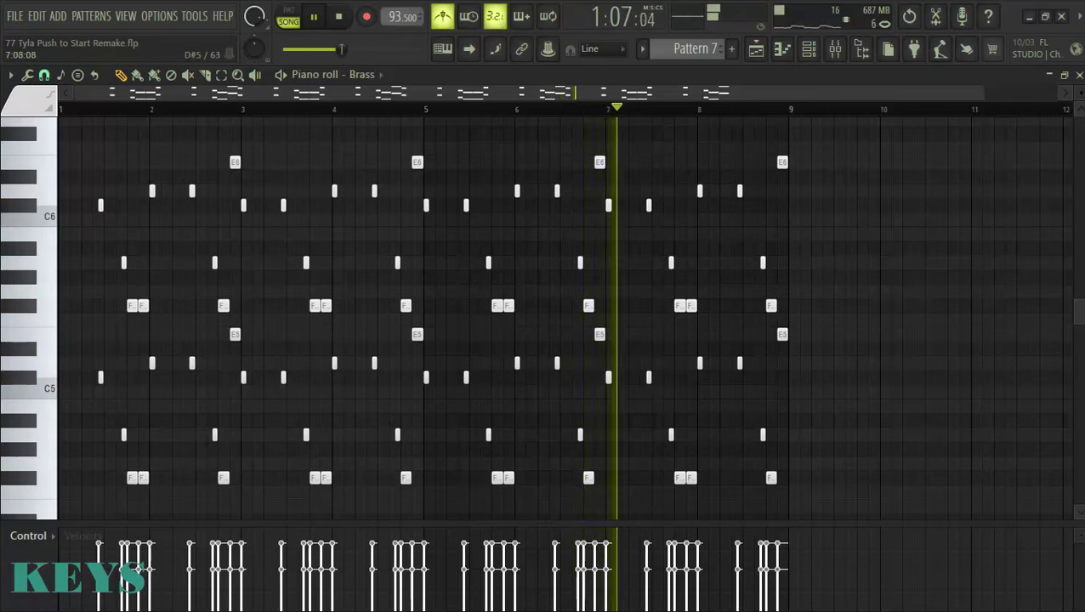
pyautogui.scroll(2, 711, 319)
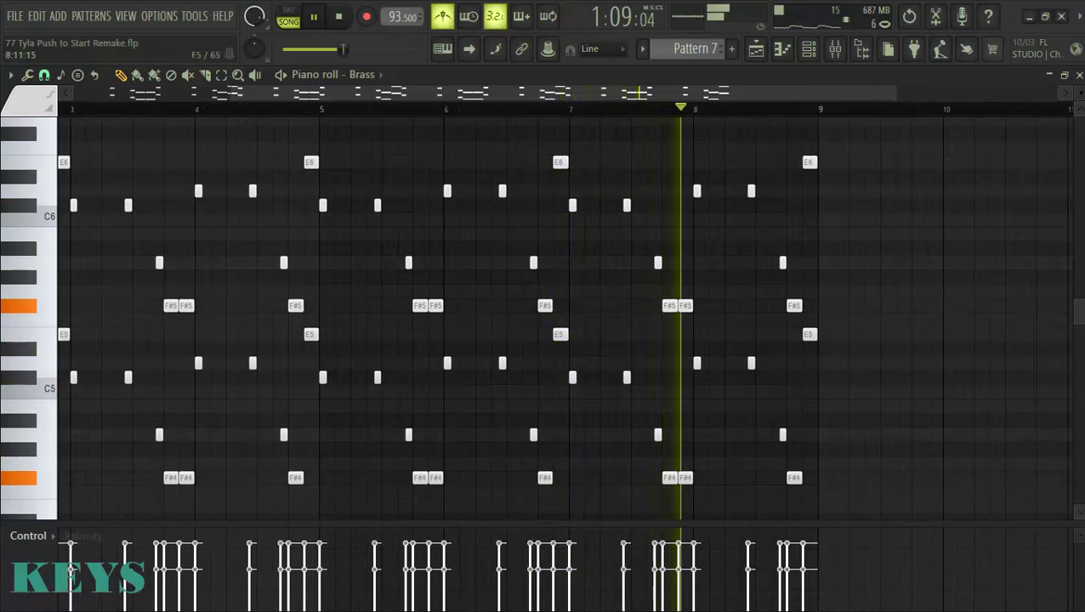
pyautogui.scroll(-1, 711, 320)
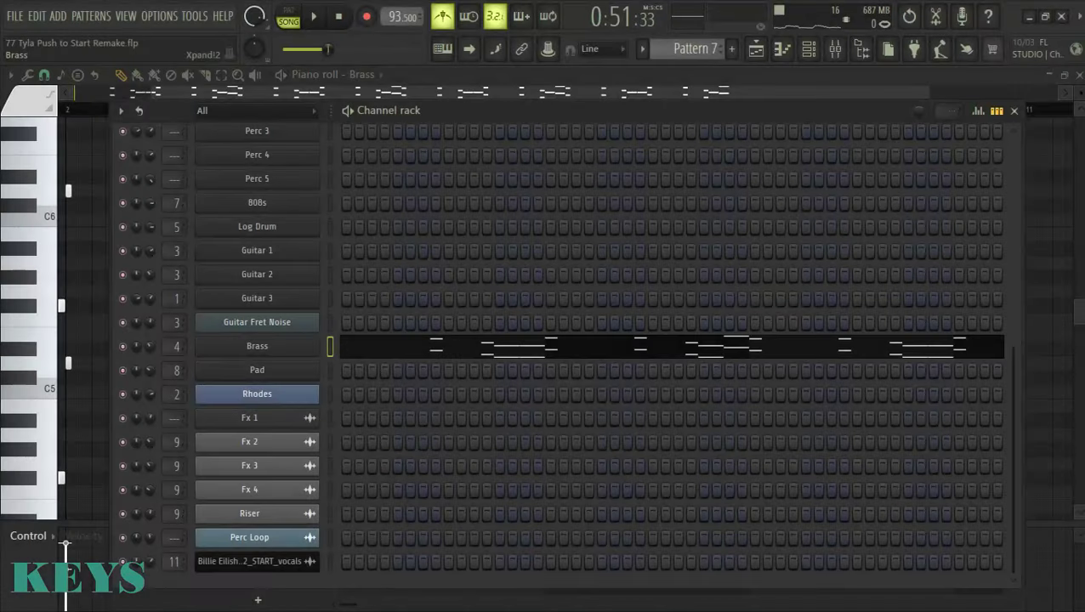
# - Inspect the Brass channel's Xpand!2 settings with the Hard Brass+ part, then close the instrument
pyautogui.click(257, 346)
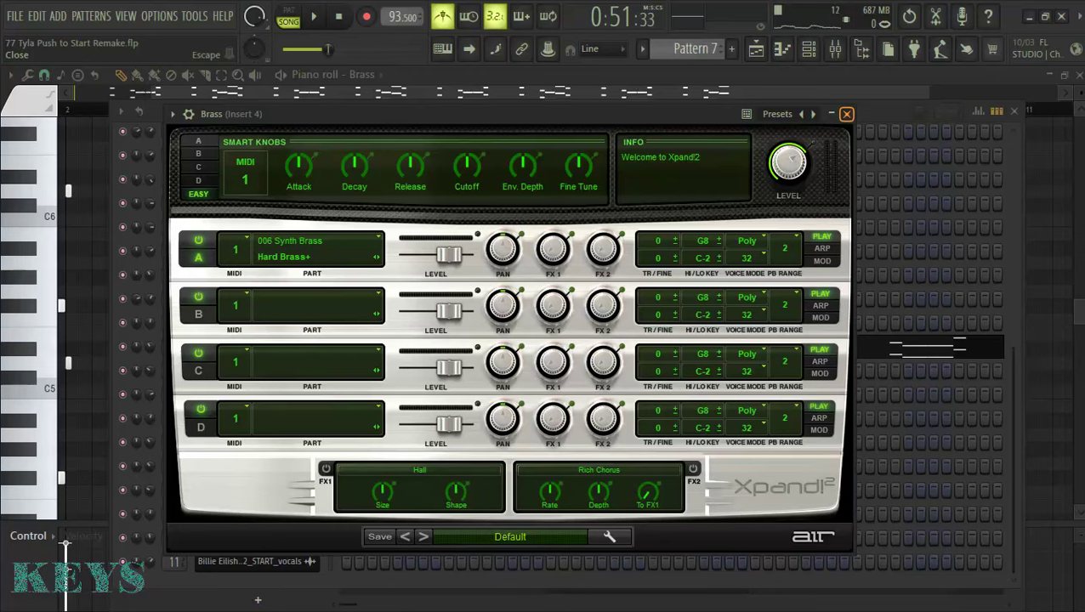
pyautogui.click(846, 114)
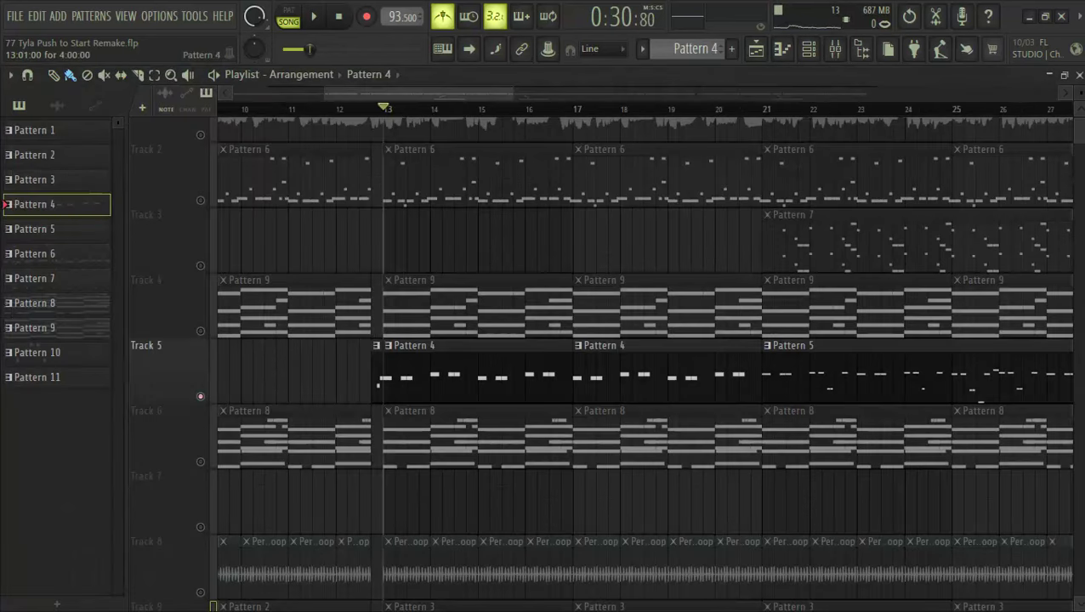
# - Open the 808s notes of Pattern 4 in the piano roll and play them from the pattern's start
pyautogui.doubleClick(502, 370)
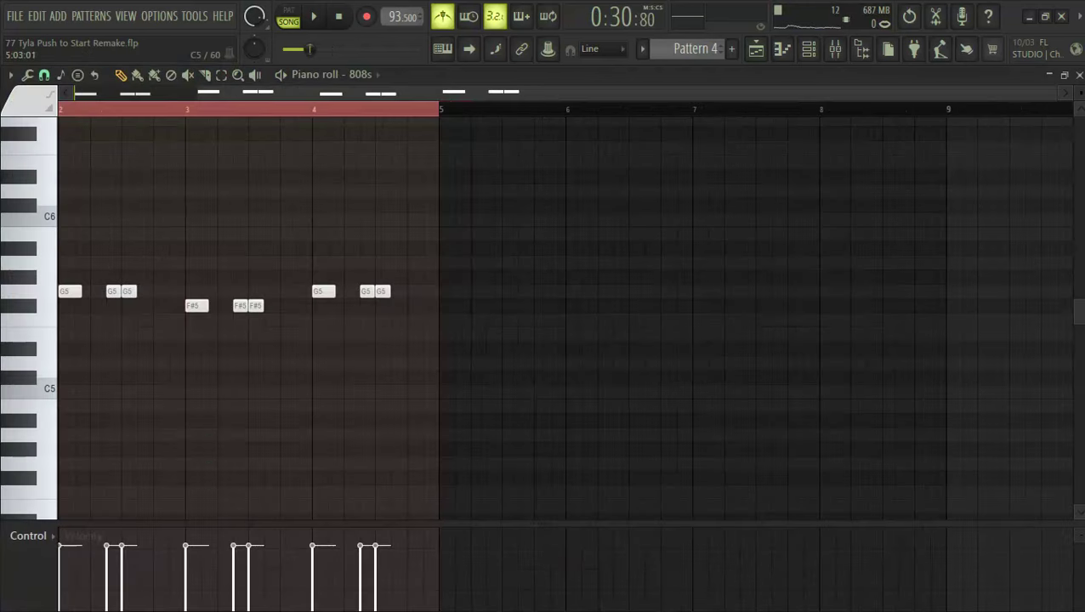
pyautogui.hscroll(-1, 561, 297)
pyautogui.press('space')
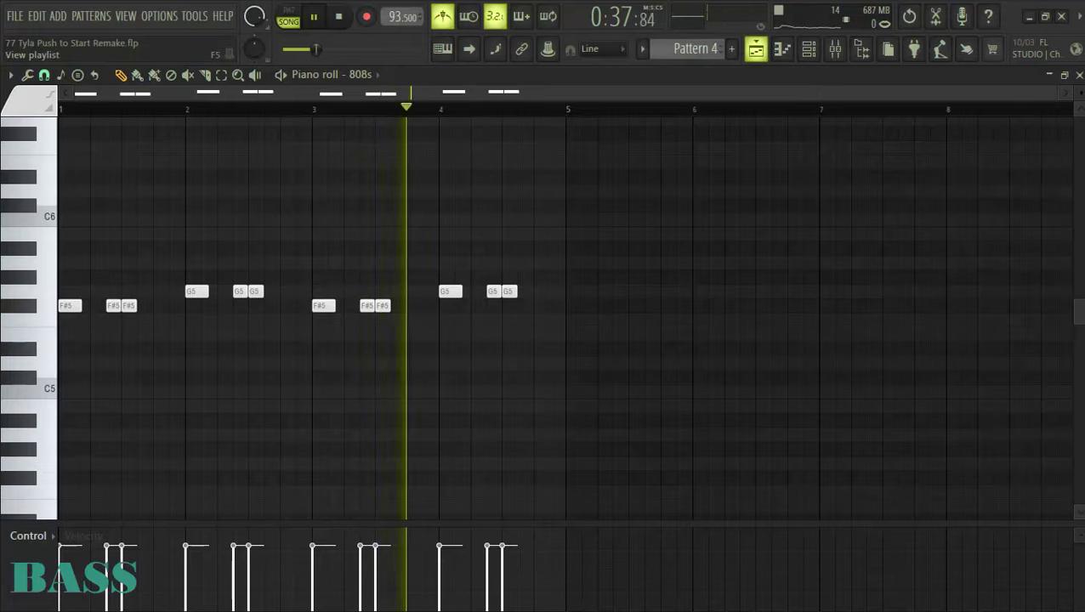
# - Find Pattern 5 at bar 21 of the playlist, open its 808s notes in the piano roll and play them
pyautogui.press('F5')
pyautogui.scroll(3, 606, 372)
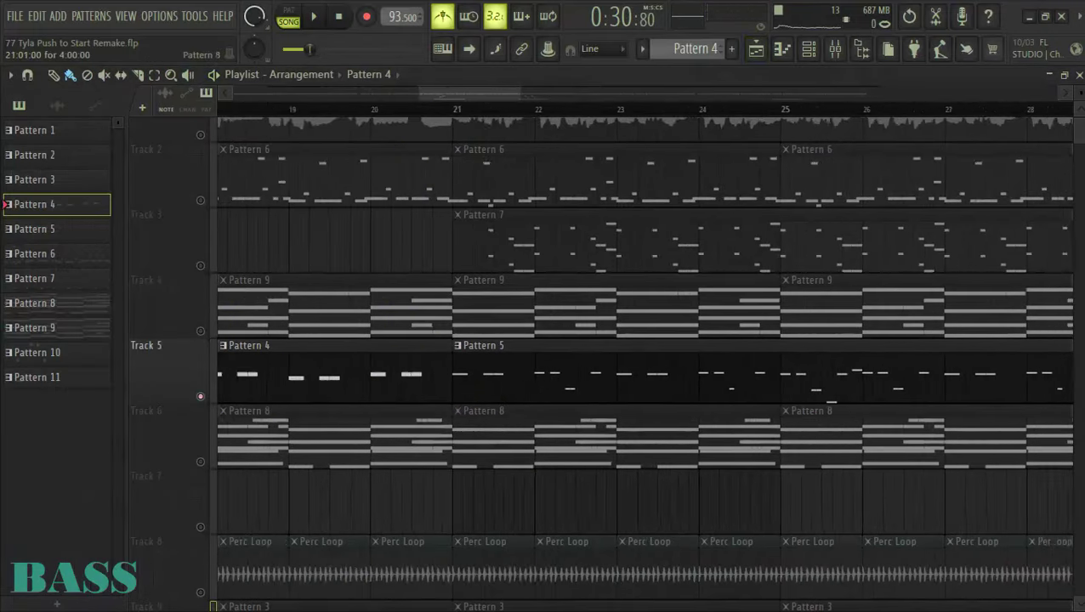
pyautogui.press('F7')
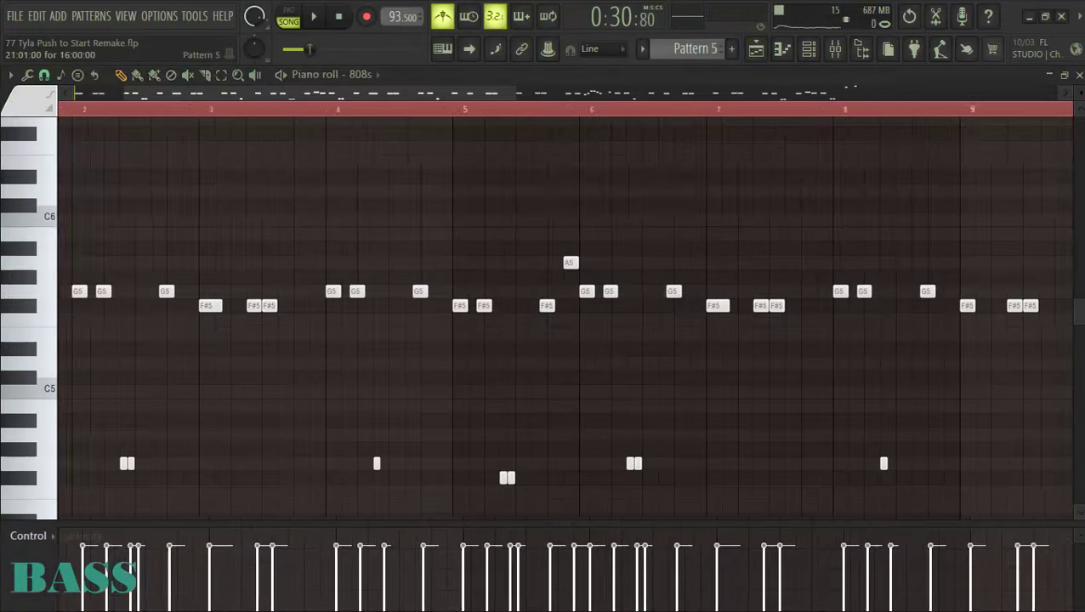
pyautogui.press('space')
pyautogui.press('space')
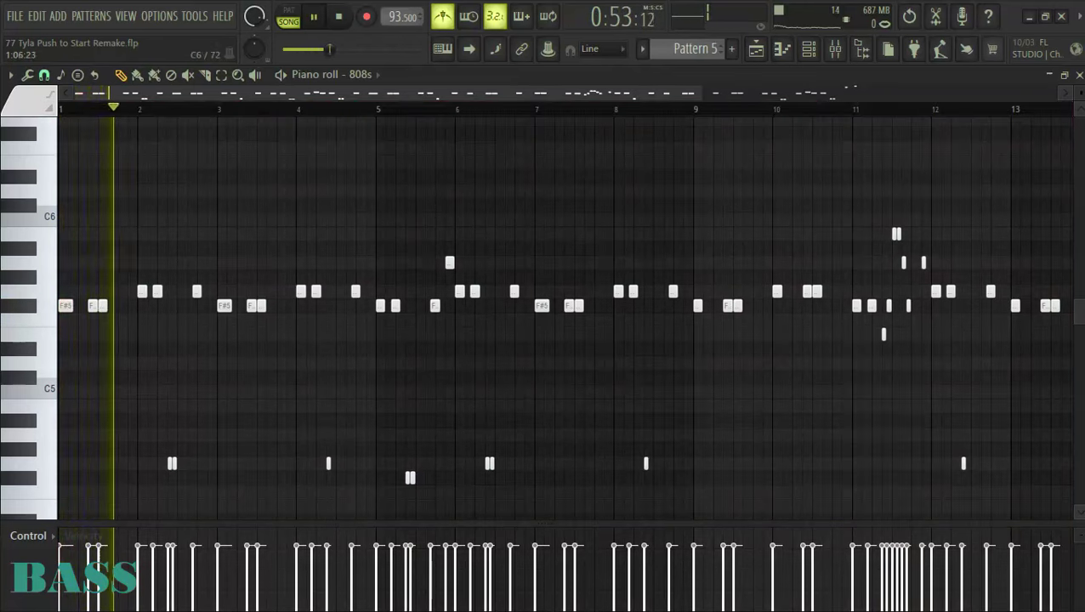
# - Unmute Tracks 4, 3 and 6 in the playlist to hear the 808s with Patterns 9, 7 and 8
pyautogui.press('F5')
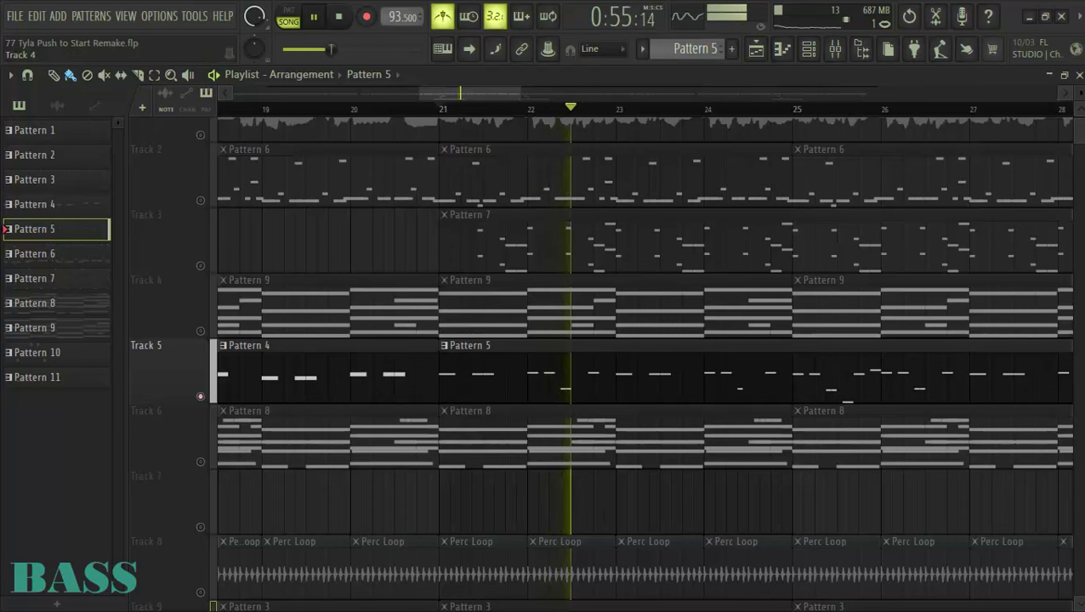
pyautogui.click(200, 330)
pyautogui.click(200, 265)
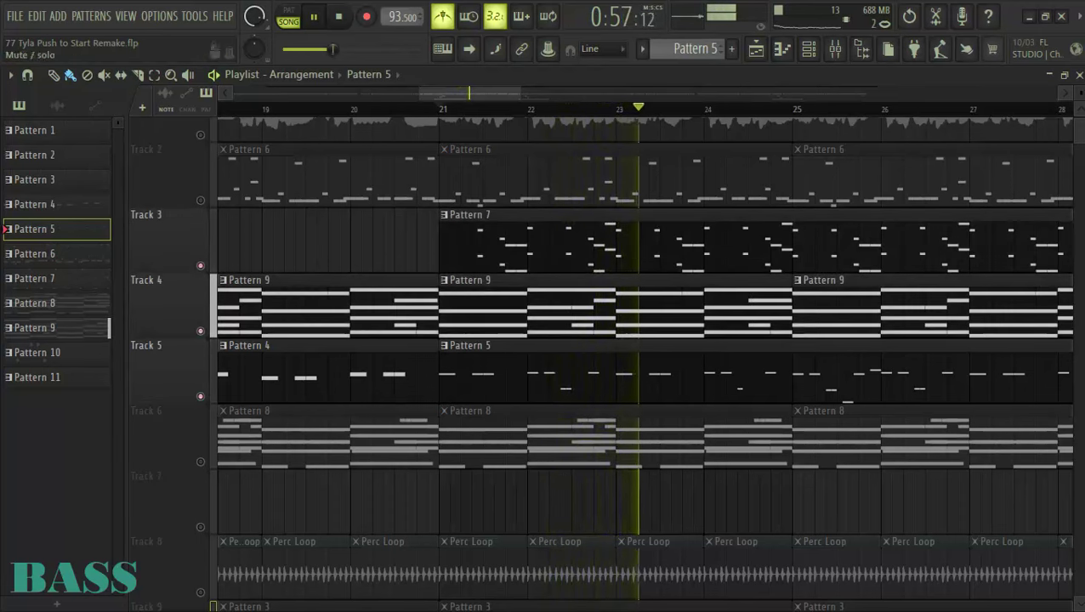
pyautogui.click(200, 462)
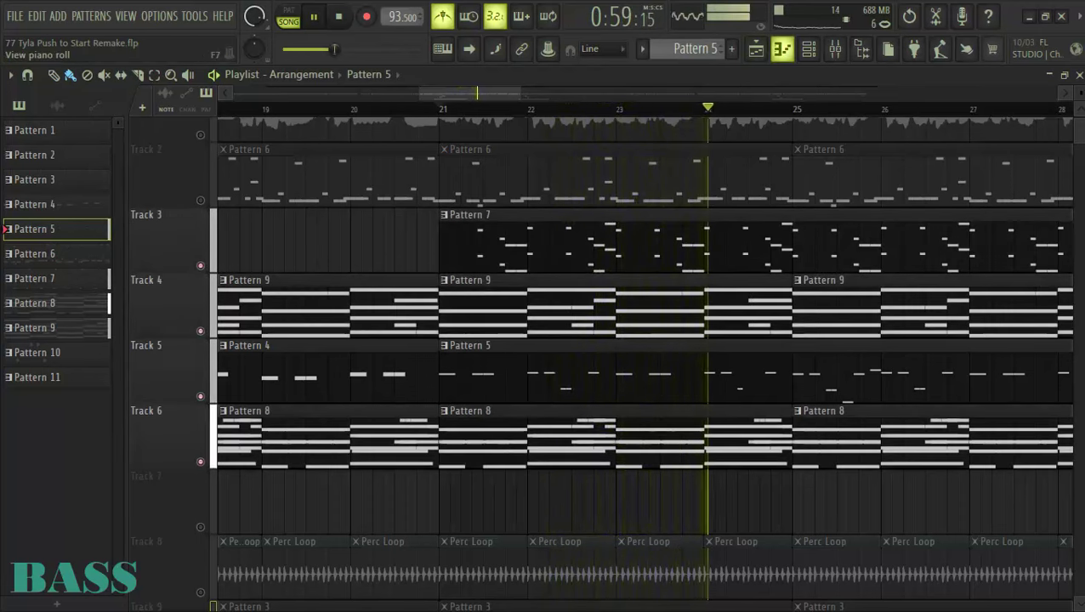
# - Examine the 808s notes of Pattern 5 in the piano roll through to the last bars as the unmuted parts play
pyautogui.press('F7')
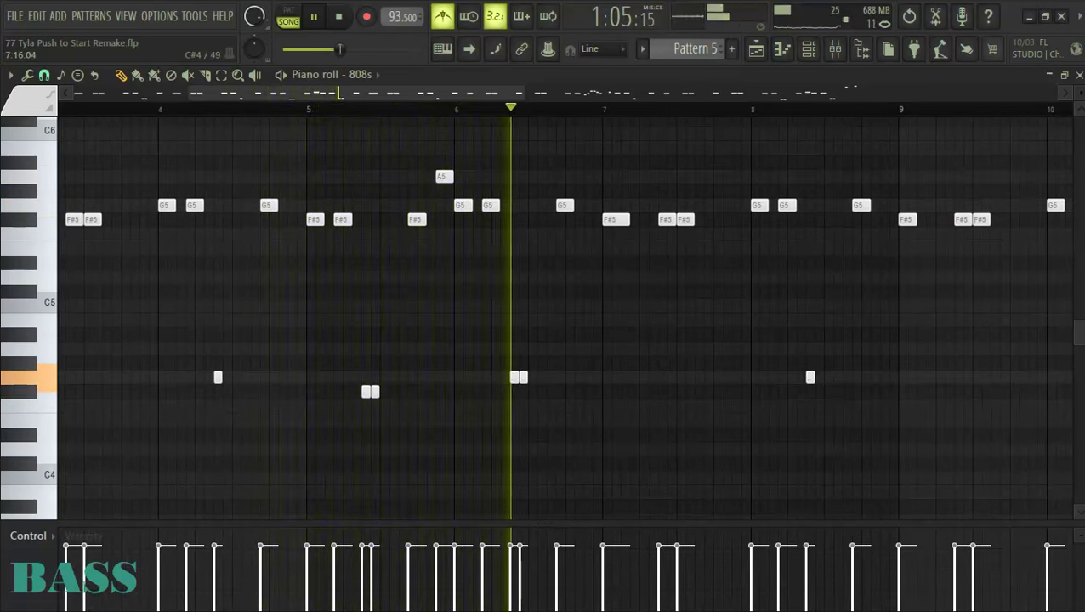
pyautogui.scroll(-3, 744, 460)
pyautogui.scroll(4, 672, 418)
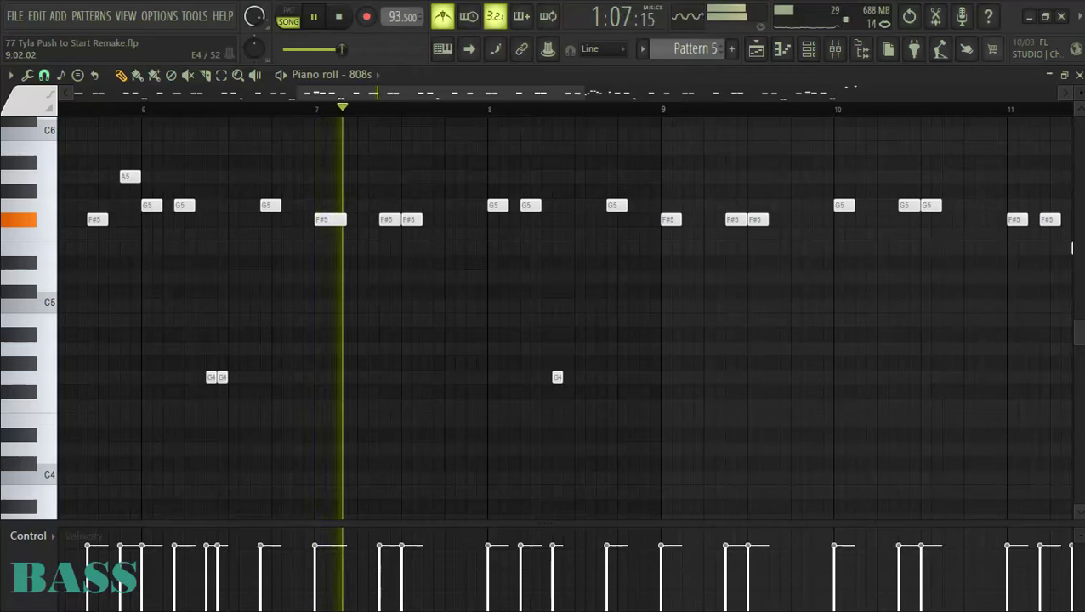
pyautogui.scroll(-2, 704, 340)
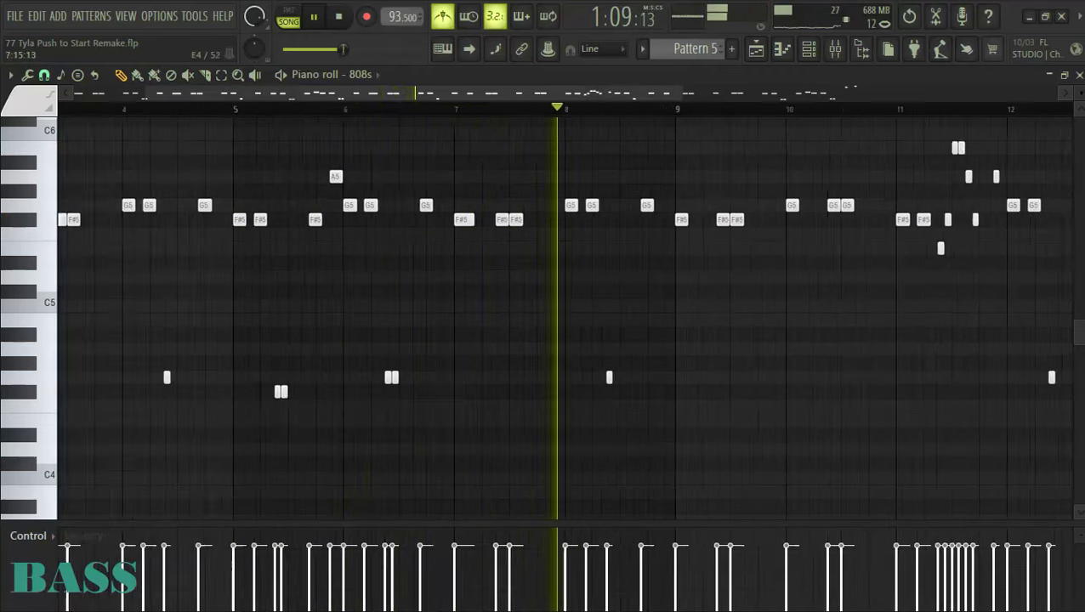
pyautogui.scroll(3, 978, 386)
pyautogui.scroll(-1, 327, 360)
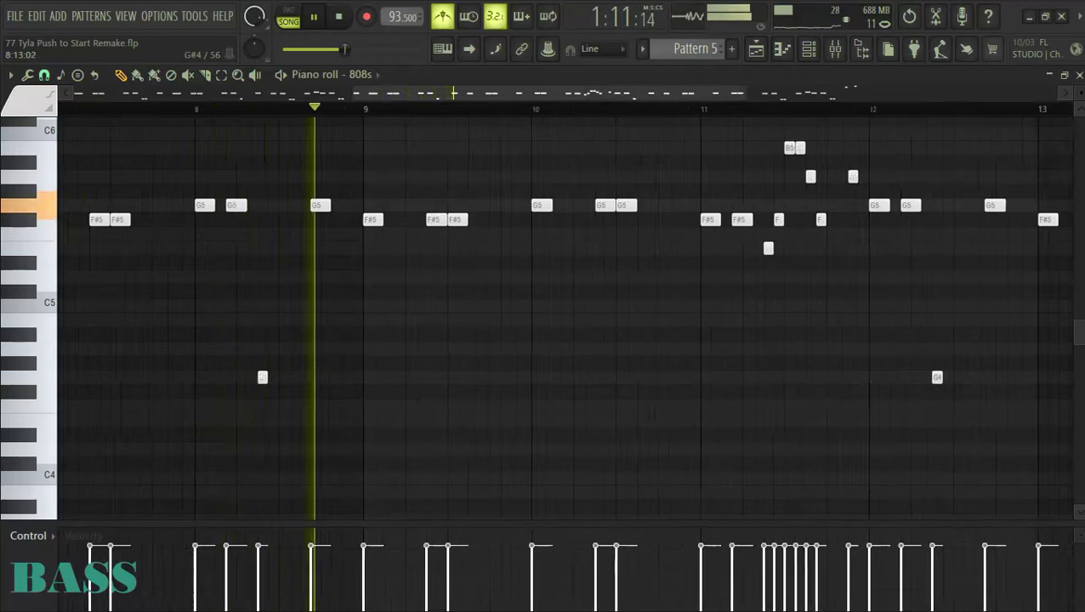
pyautogui.scroll(-3, 323, 378)
pyautogui.scroll(1, 578, 400)
pyautogui.scroll(2, 838, 432)
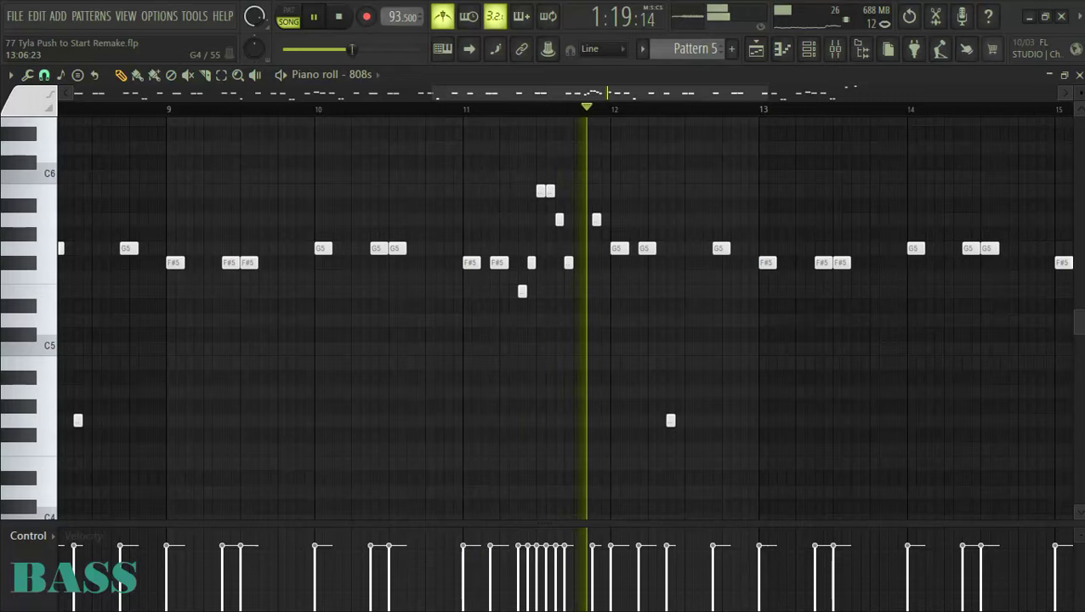
pyautogui.scroll(-3, 358, 400)
pyautogui.scroll(2, 876, 388)
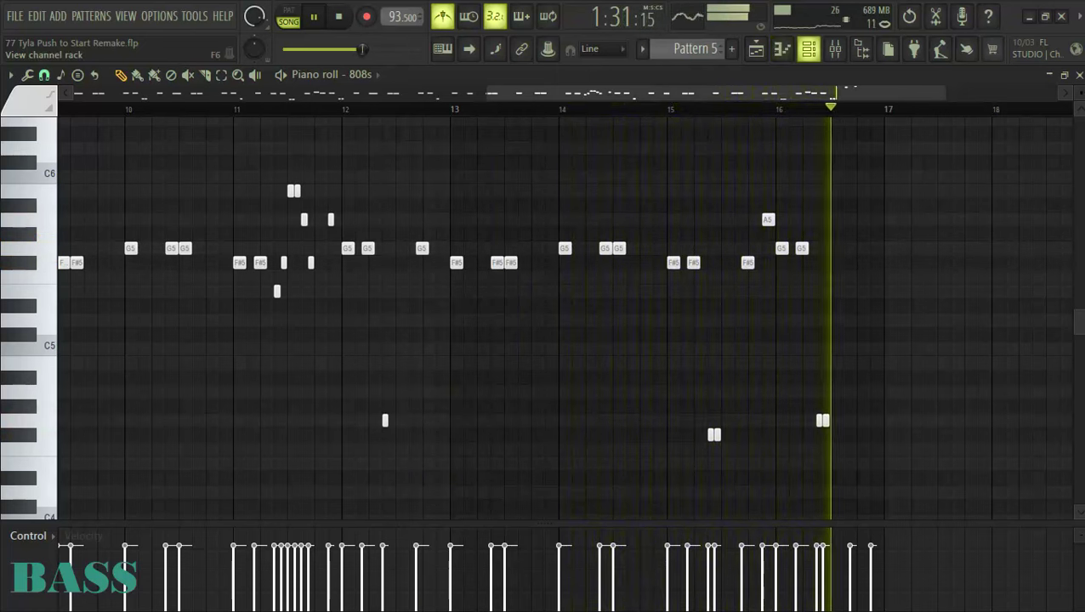
# - Stop playback, check the high 808s notes at the end of Pattern 5 and bring up the channel rack
pyautogui.press('space')
pyautogui.scroll(3, 564, 318)
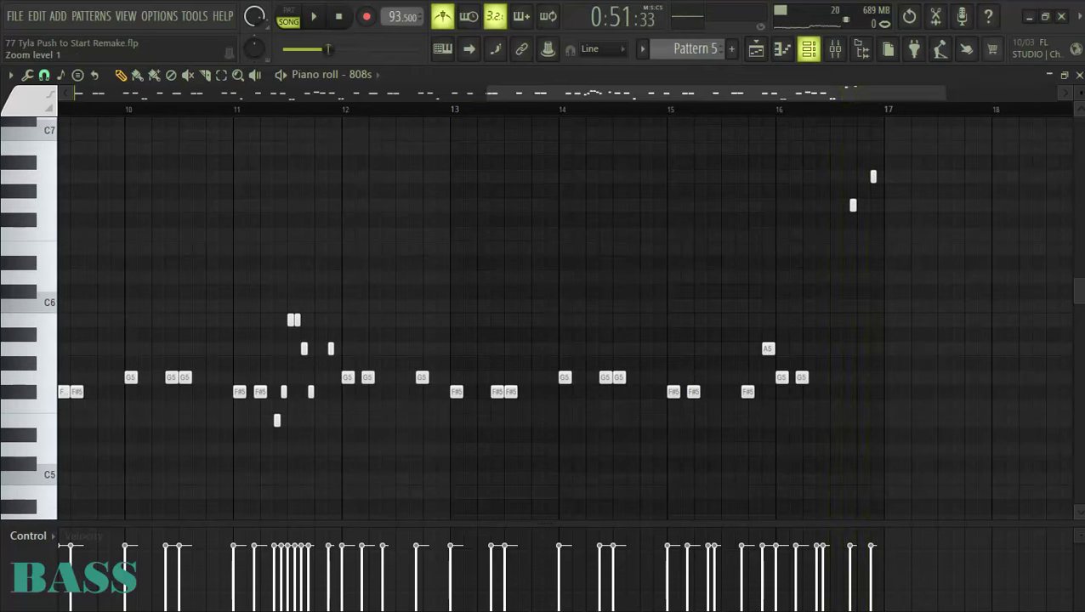
pyautogui.press('F6')
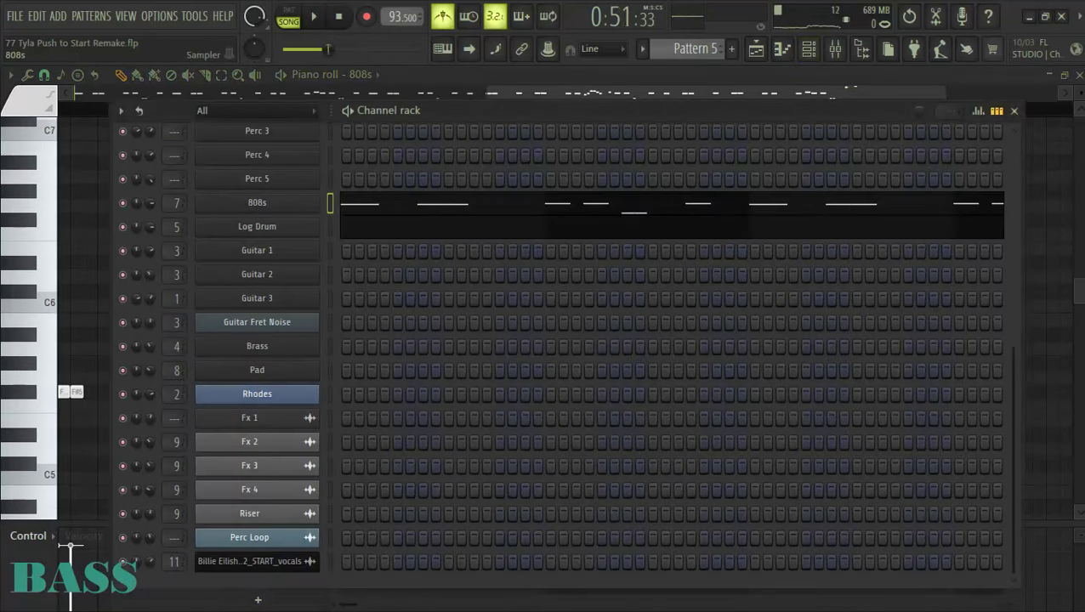
# - Open the 808s channel's sampler settings to check which sample it uses and close them again
pyautogui.click(257, 204)
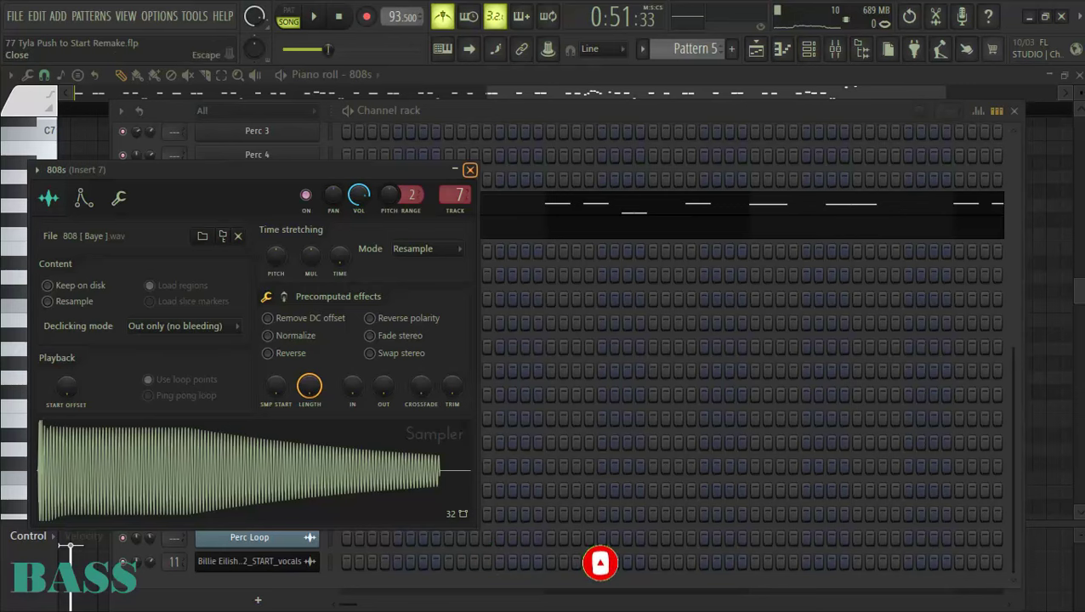
pyautogui.click(469, 170)
pyautogui.click(256, 203)
pyautogui.click(469, 170)
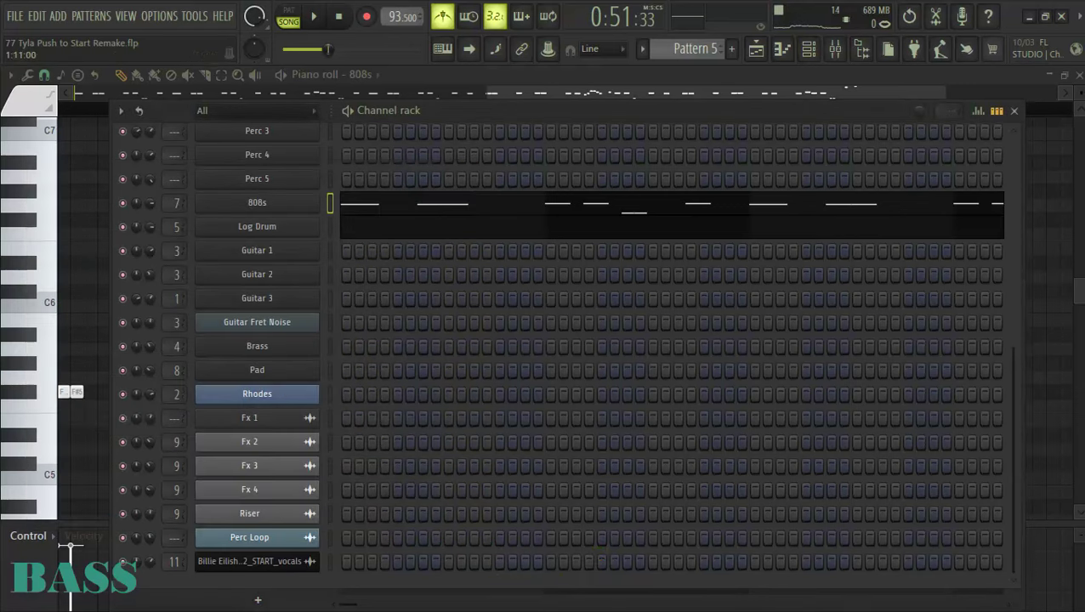
# - Open the Log Drum notes of Pattern 5 in the piano roll, play them and check those around bars 5 and 15
pyautogui.click(345, 227)
pyautogui.click(363, 227)
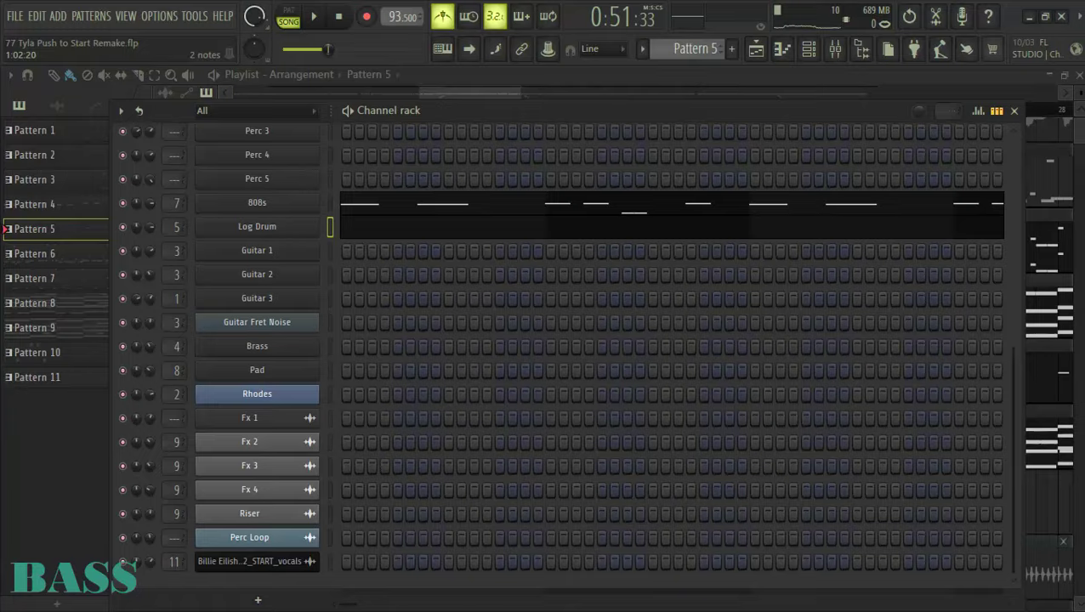
pyautogui.click(363, 227)
pyautogui.scroll(5, 298, 435)
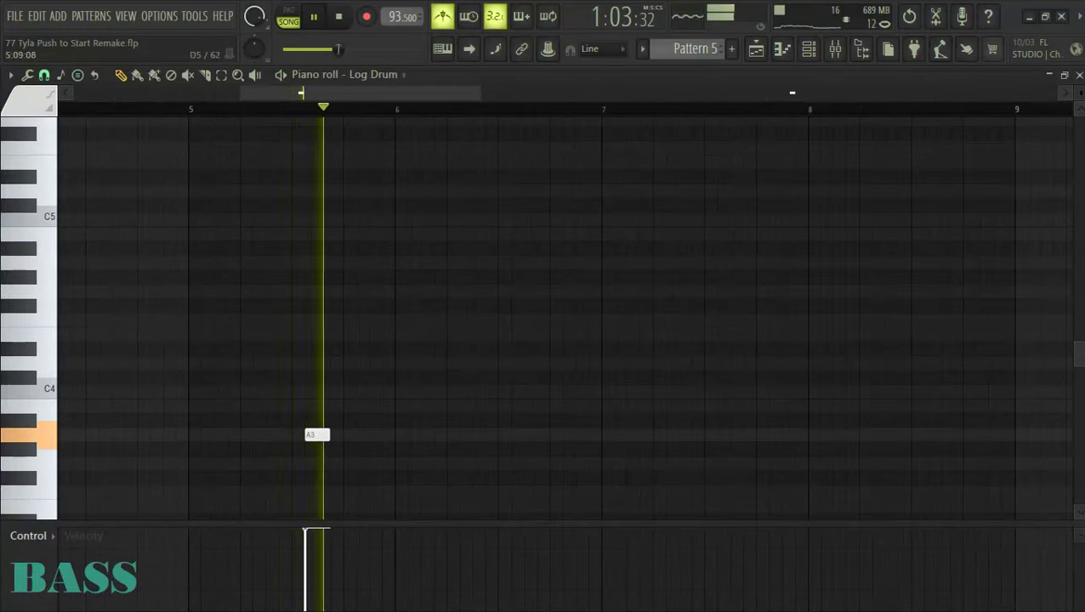
pyautogui.scroll(-3, 281, 340)
pyautogui.doubleClick(294, 435)
pyautogui.press('Escape')
pyautogui.scroll(-3, 294, 416)
pyautogui.scroll(4, 796, 406)
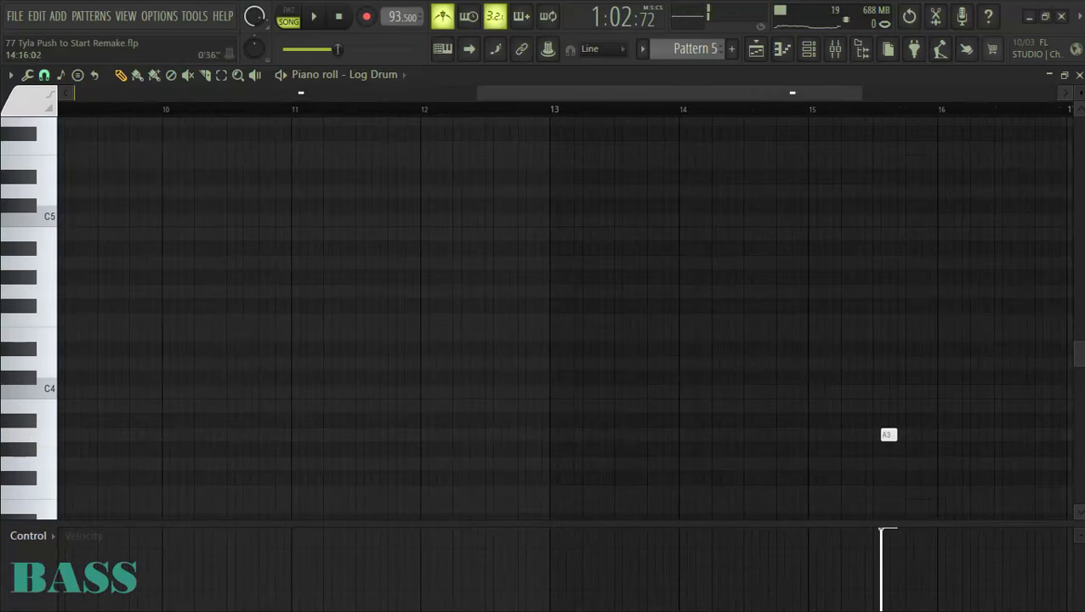
# - Check the Log Drum's synth settings from the channel rack and close its plugin window
pyautogui.click(807, 49)
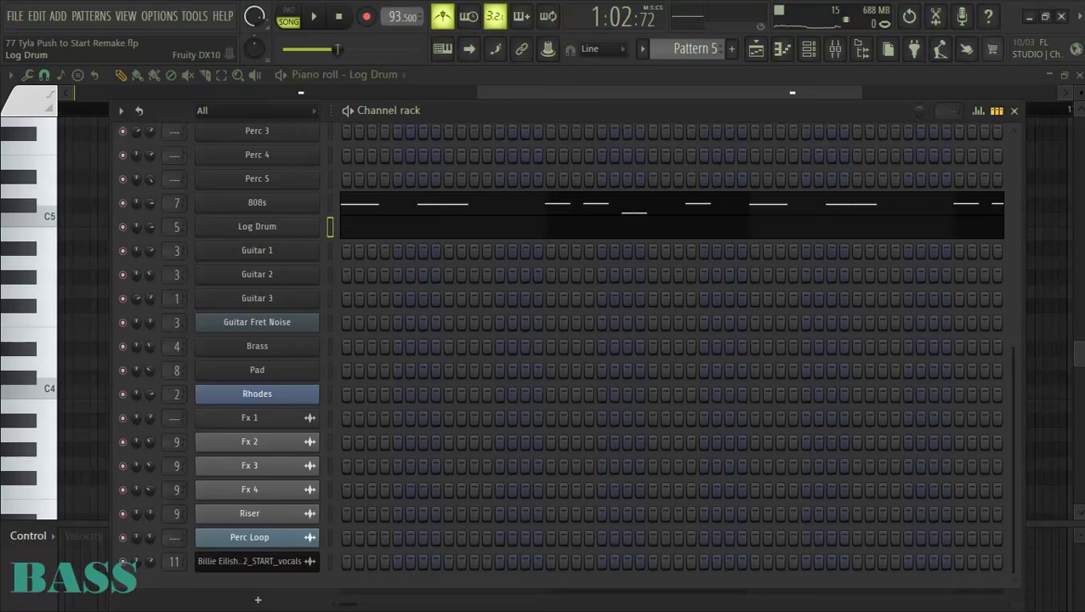
pyautogui.click(257, 227)
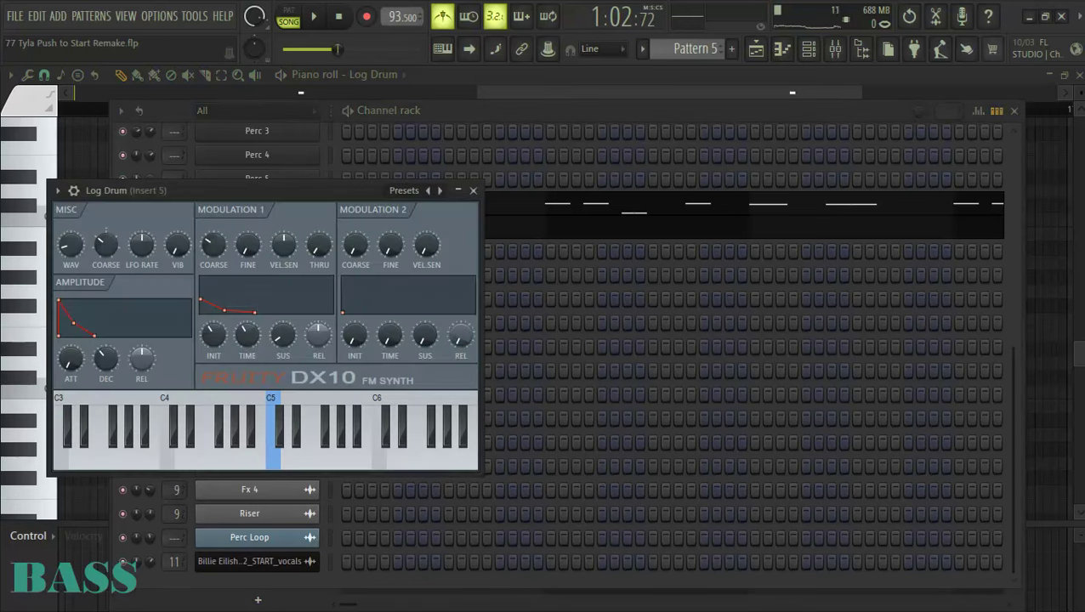
pyautogui.click(473, 191)
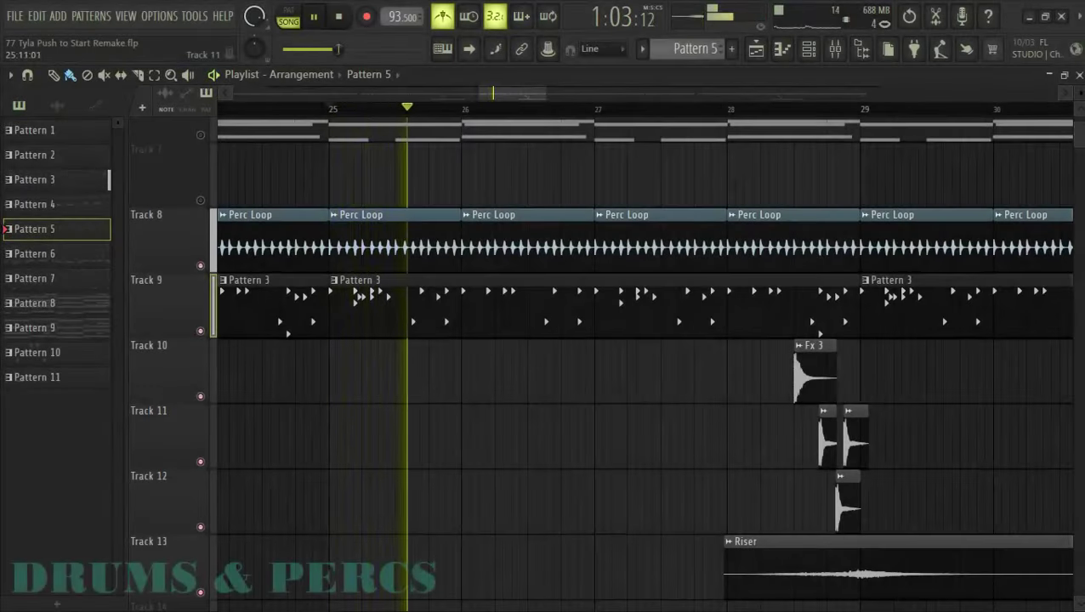
# - Examine the percussion, Fx and Riser clips on Tracks 8 to 13 of the playlist around bars 25 to 36 during playback
pyautogui.scroll(-1, 730, 436)
pyautogui.scroll(1, 730, 436)
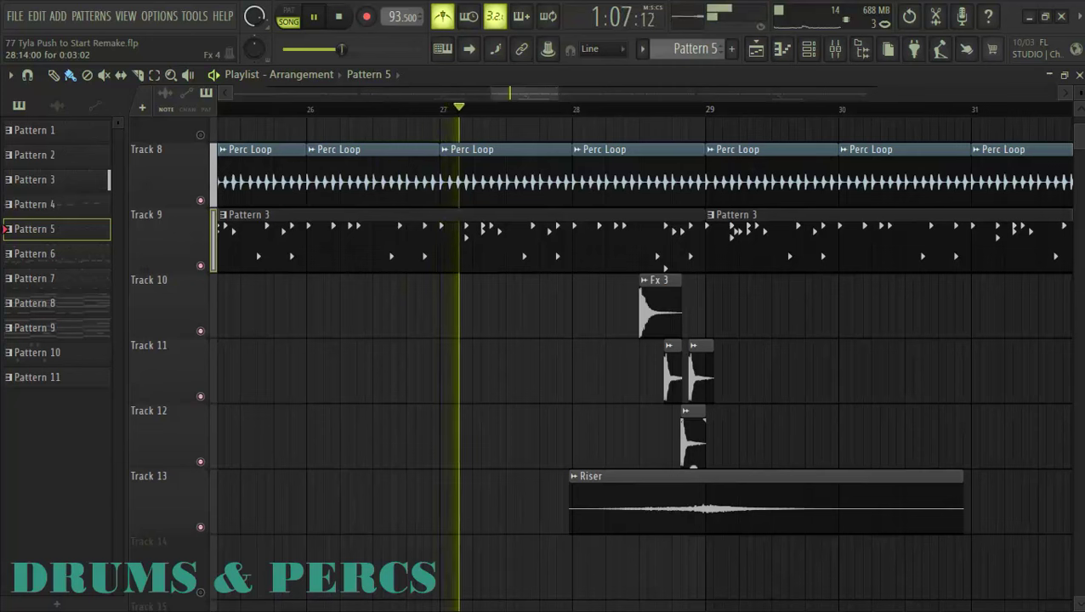
pyautogui.scroll(-2, 500, 372)
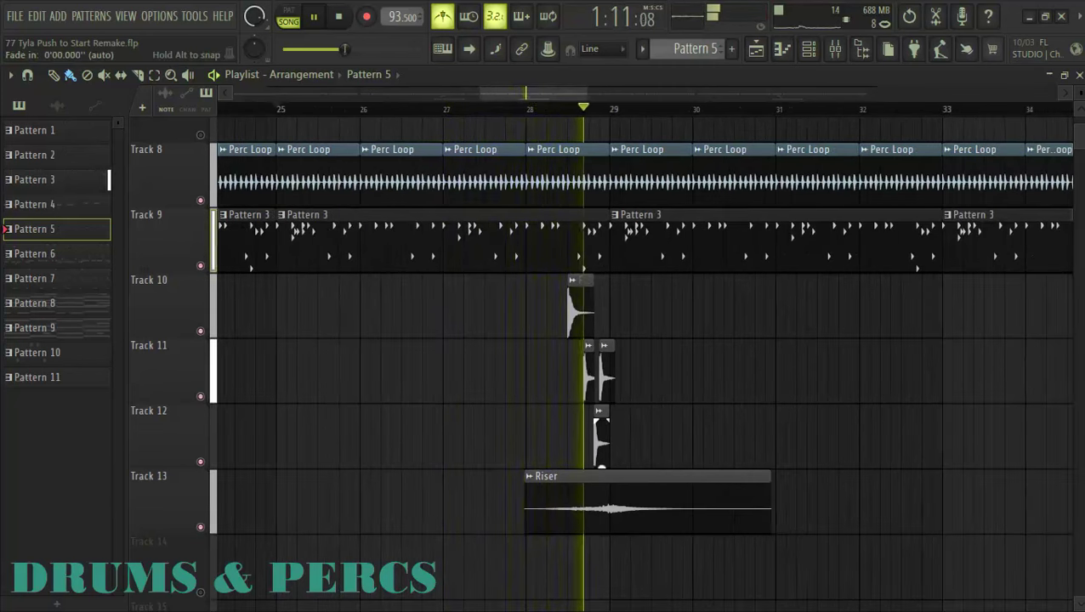
pyautogui.scroll(-4, 643, 340)
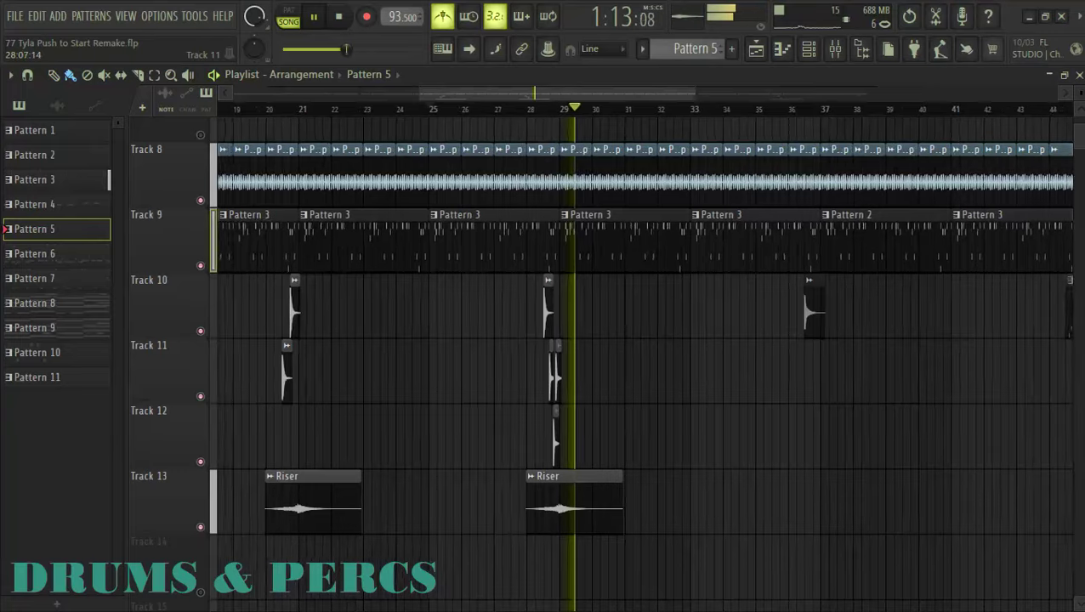
pyautogui.scroll(4, 619, 340)
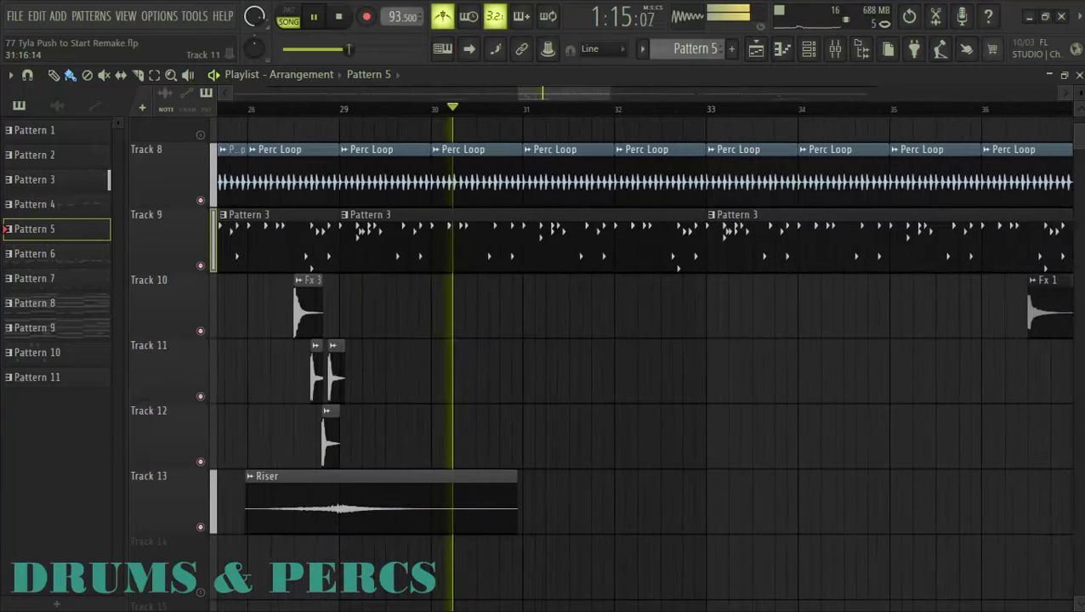
# - Mute Track 6 in the playlist and bring up the channel rack for Pattern 3
pyautogui.scroll(2, 595, 357)
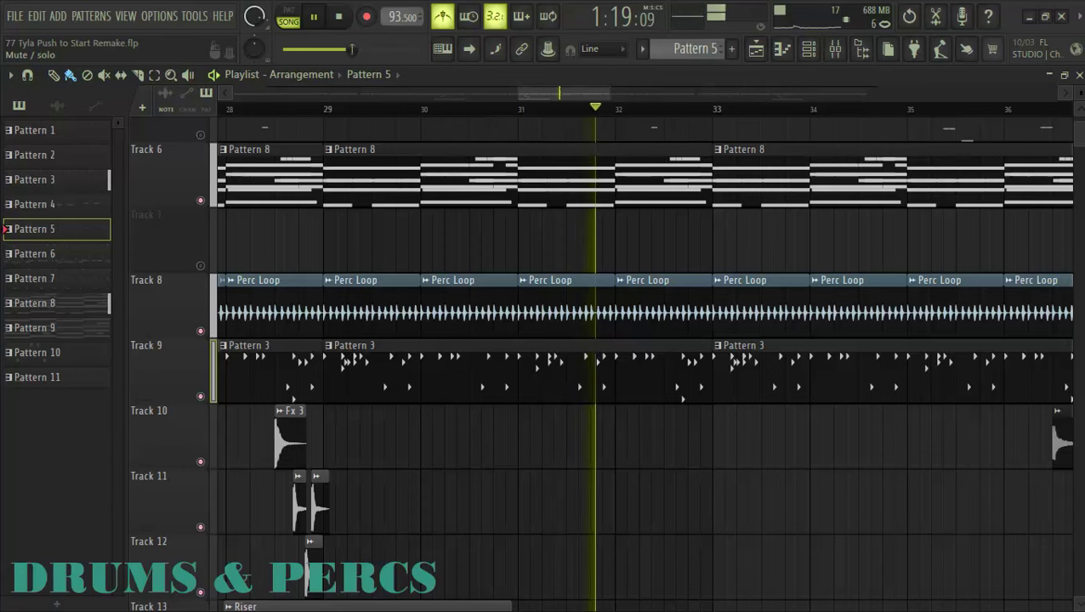
pyautogui.click(201, 200)
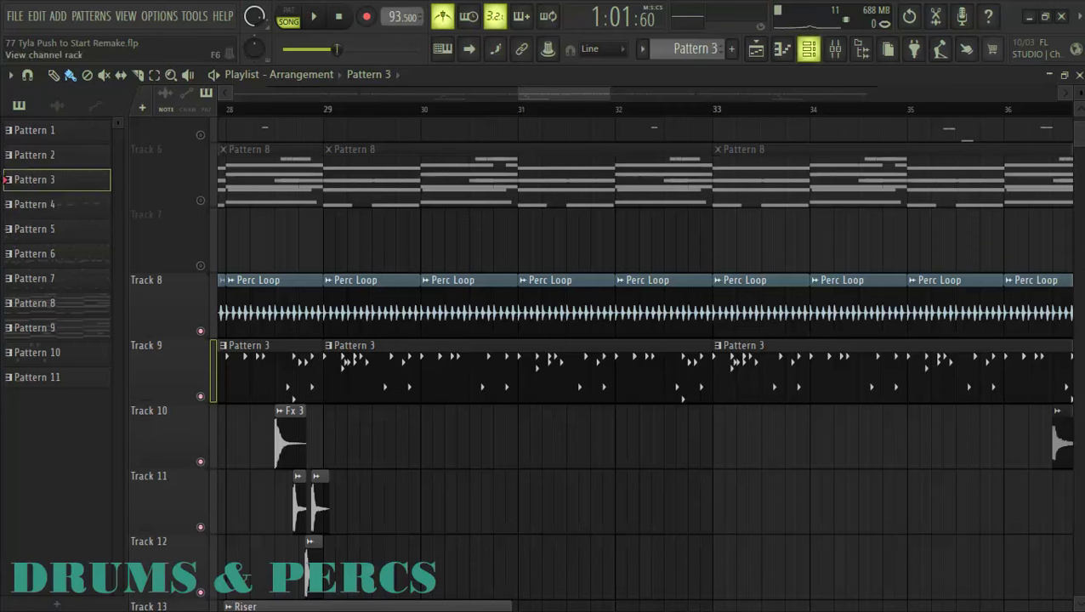
pyautogui.click(809, 49)
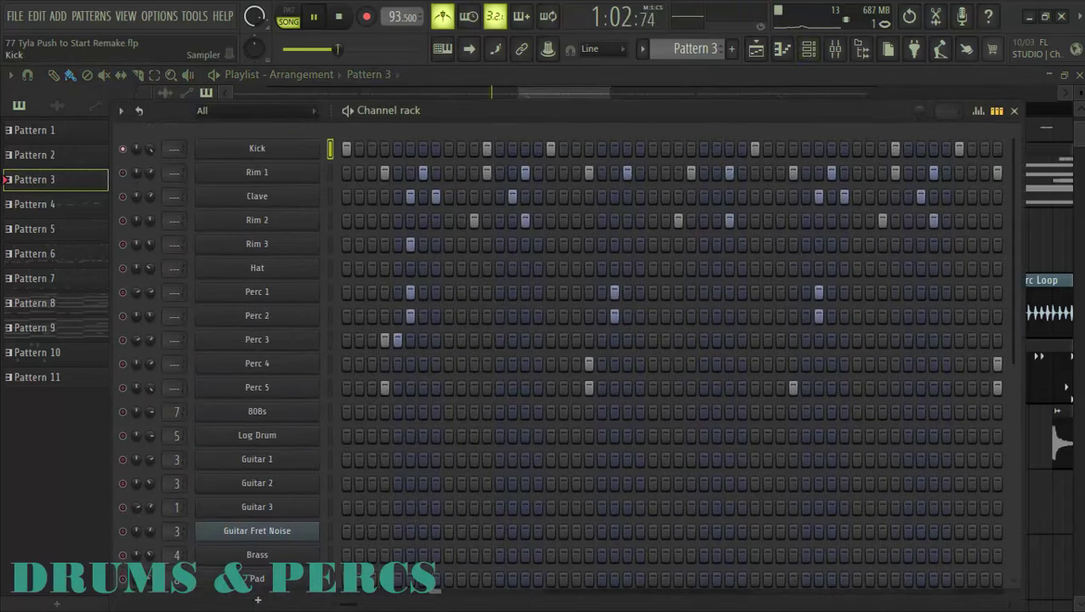
# - Check the Kick channel's sample and view its Pattern 3 notes in the piano roll during playback
pyautogui.click(257, 148)
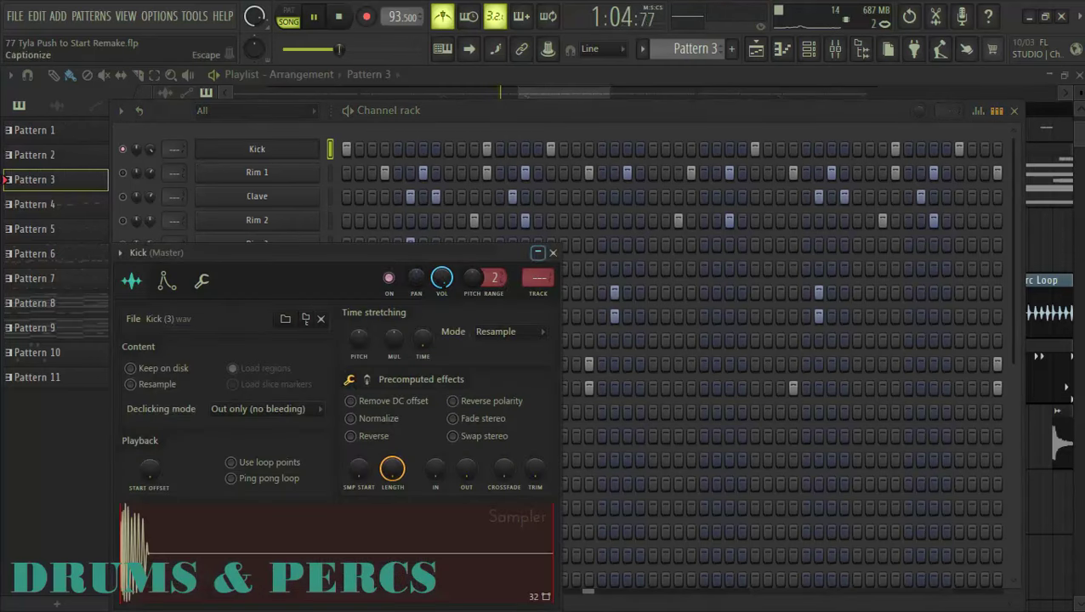
pyautogui.press('Escape')
pyautogui.press('F7')
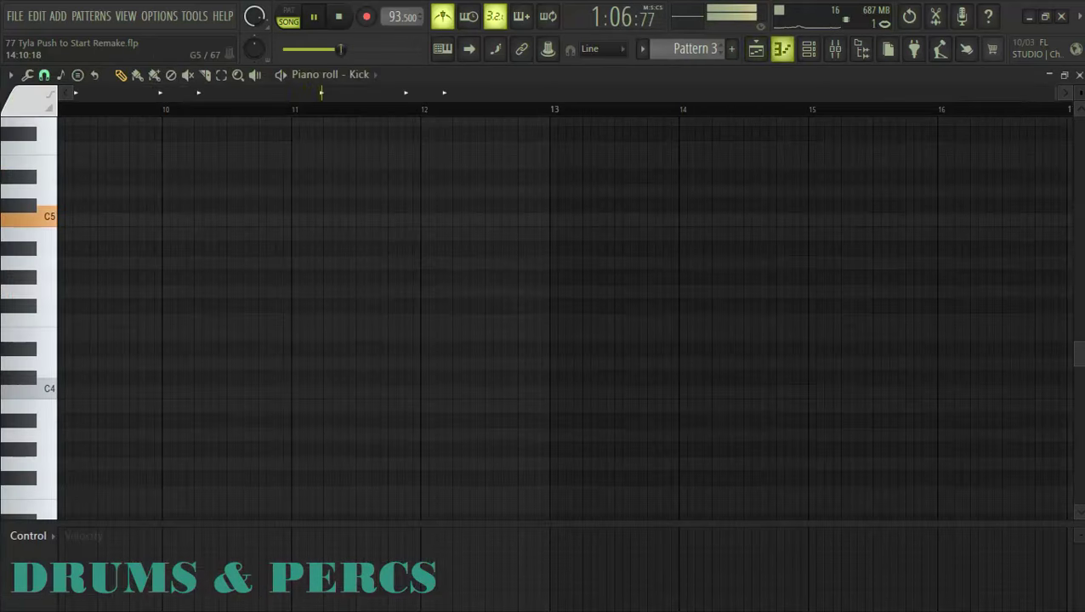
# - Play Rim 1 together with the Kick, view Rim 1's Pattern 3 notes in the piano roll and return to the channel rack
pyautogui.press('F6')
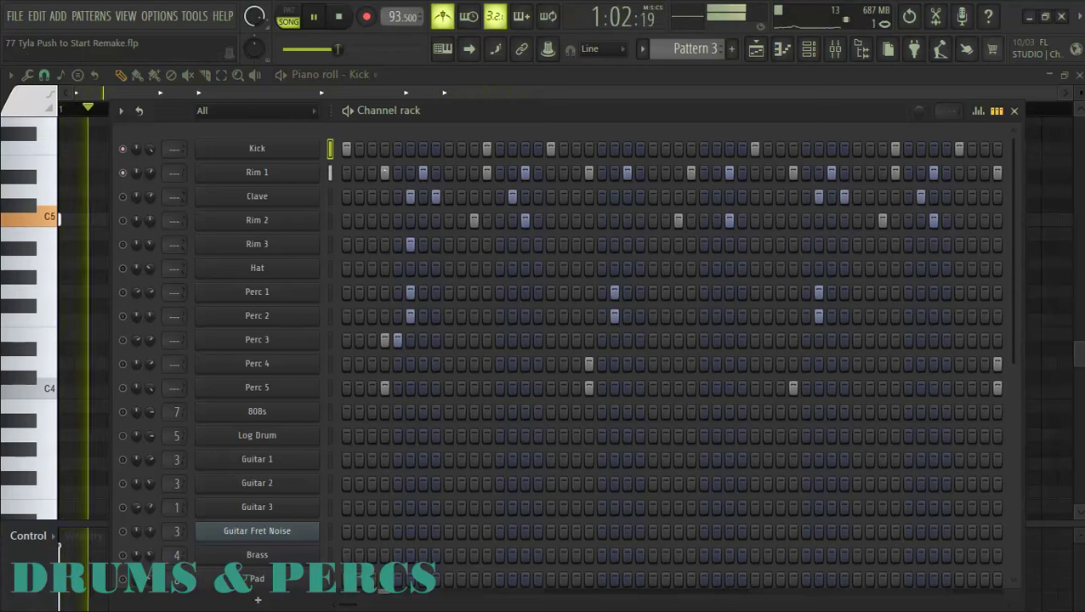
pyautogui.press('F7')
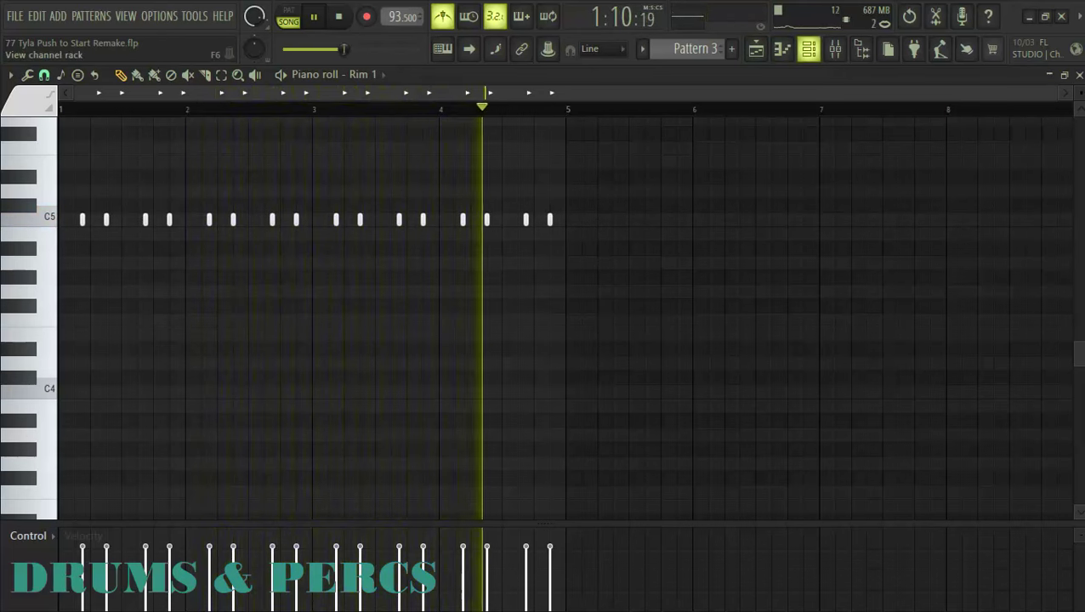
pyautogui.press('F6')
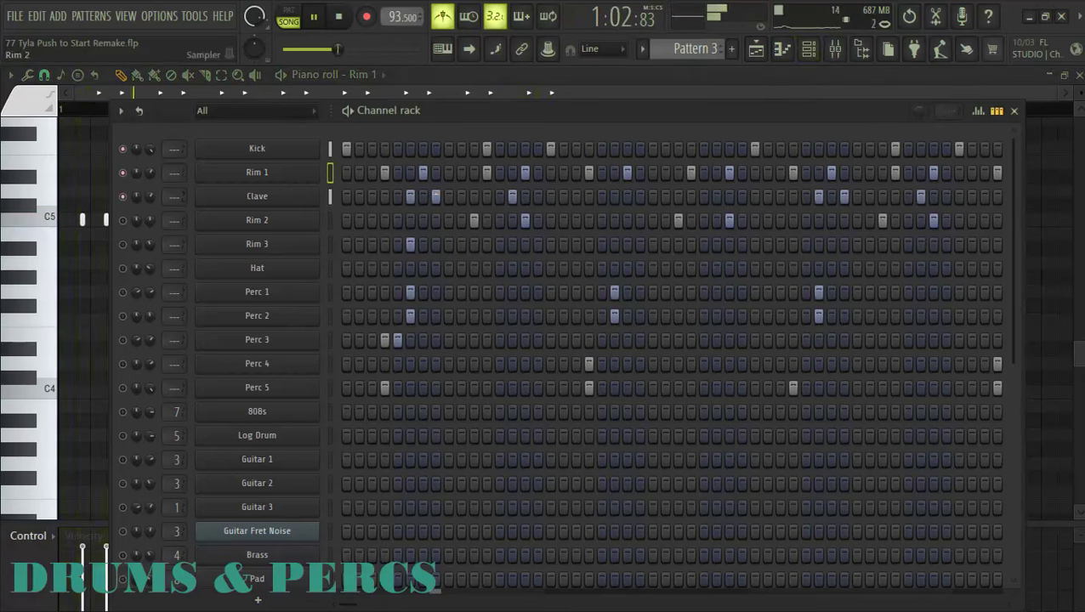
# - Check the Clave channel's sampler settings, stop playback and close the sampler window
pyautogui.click(257, 196)
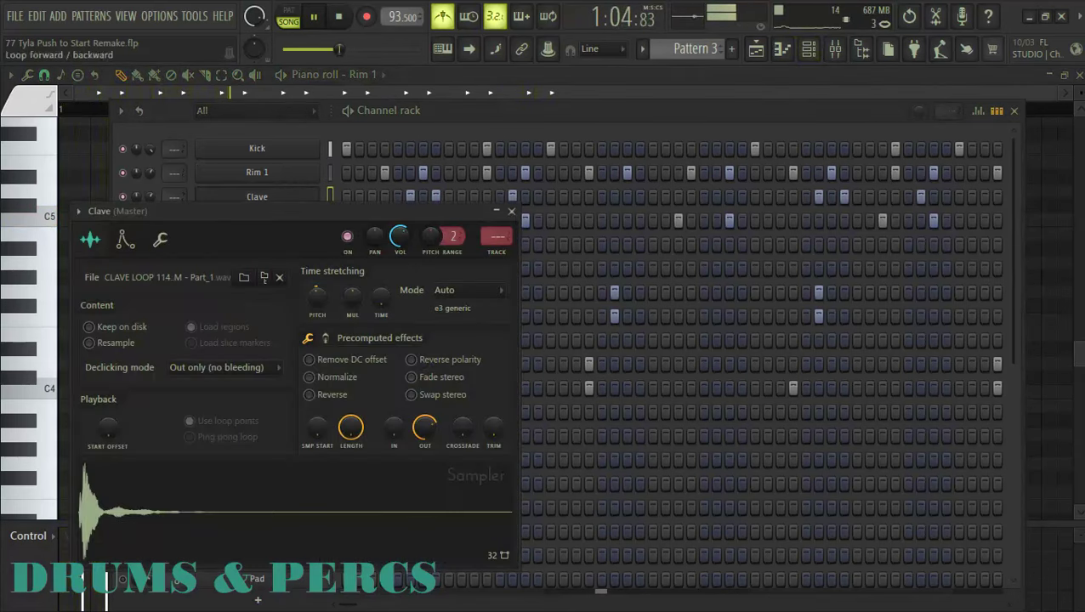
pyautogui.press('space')
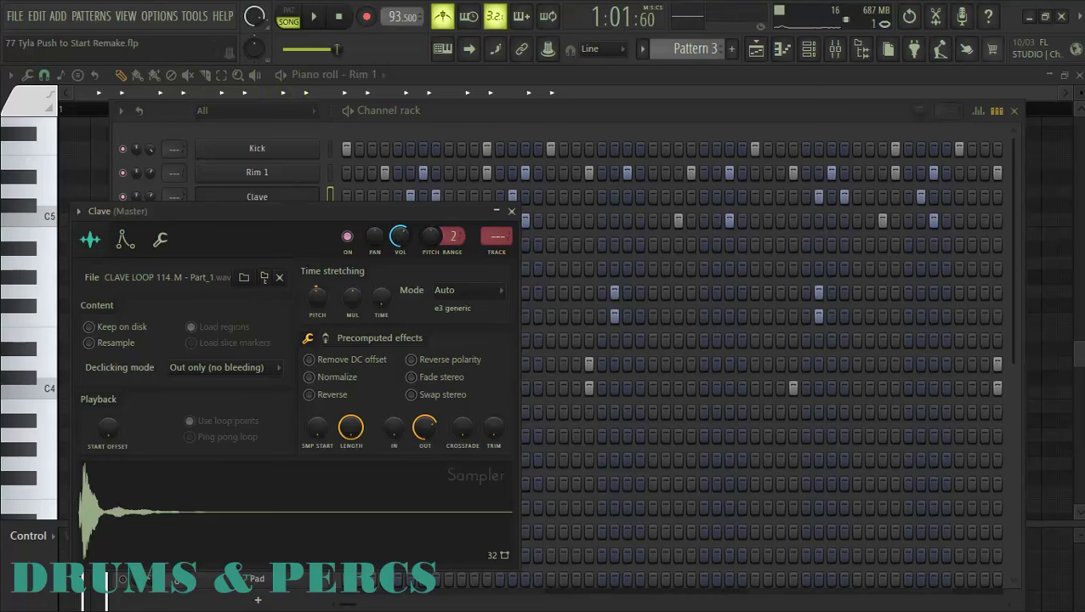
pyautogui.click(511, 210)
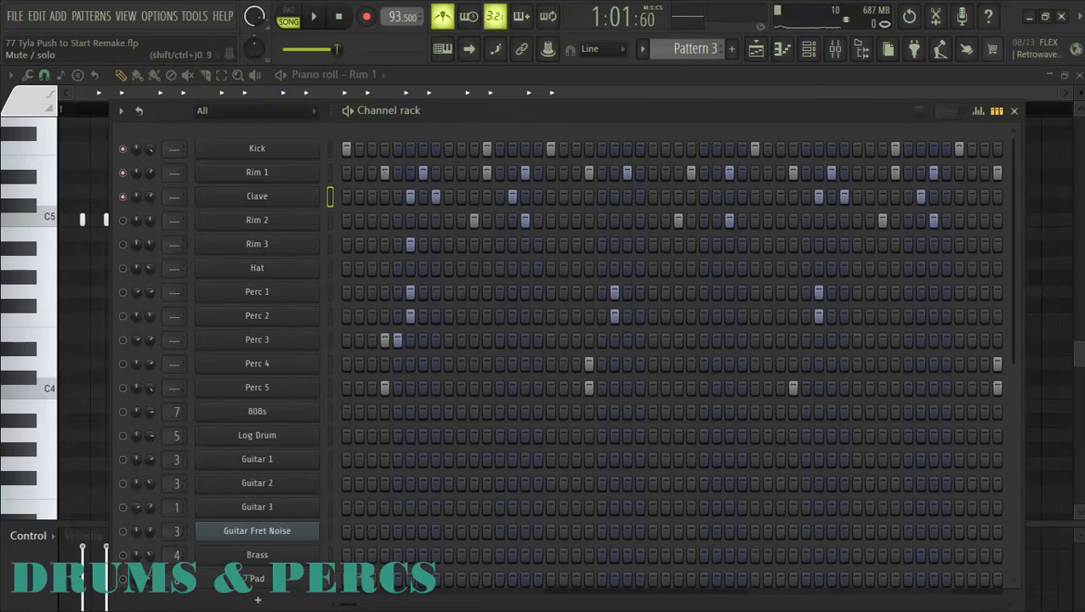
# - Check the samples of Rim 2 and Rim 3 in turn and play both with the other unmuted drums
pyautogui.click(256, 219)
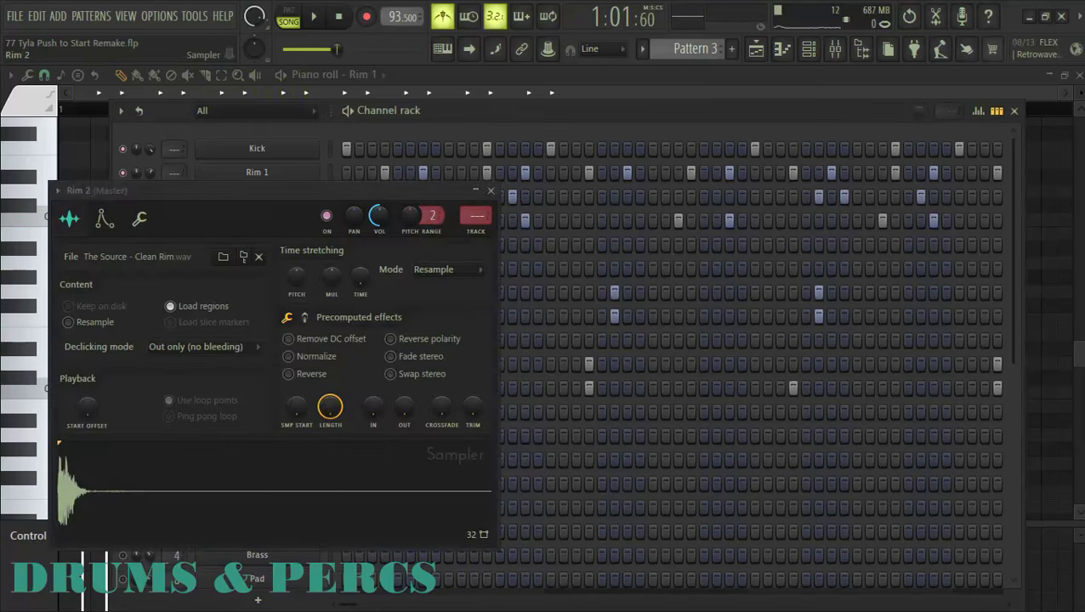
pyautogui.click(491, 191)
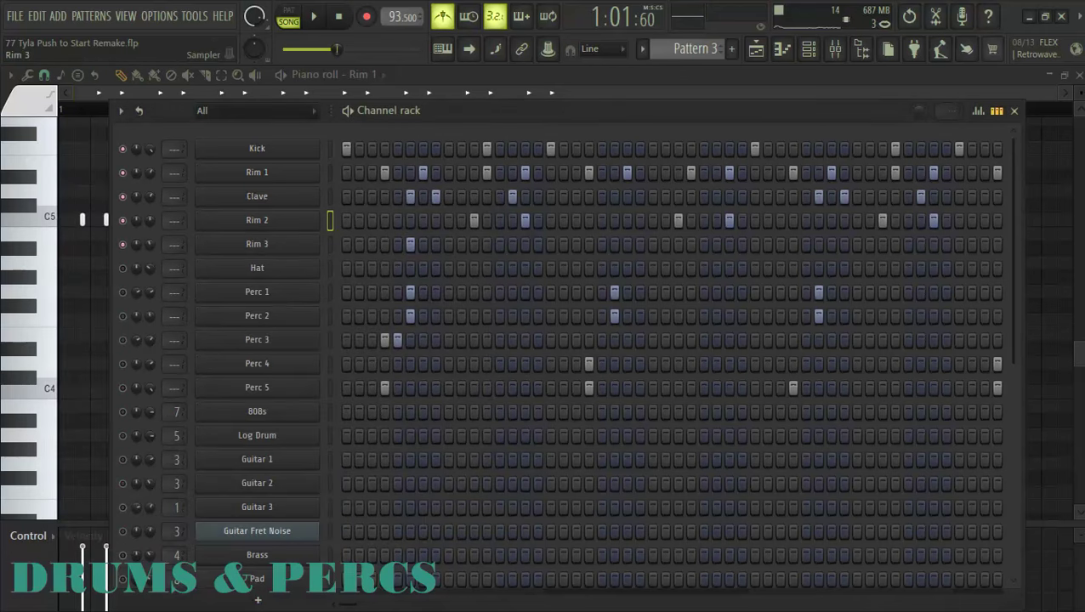
pyautogui.click(256, 243)
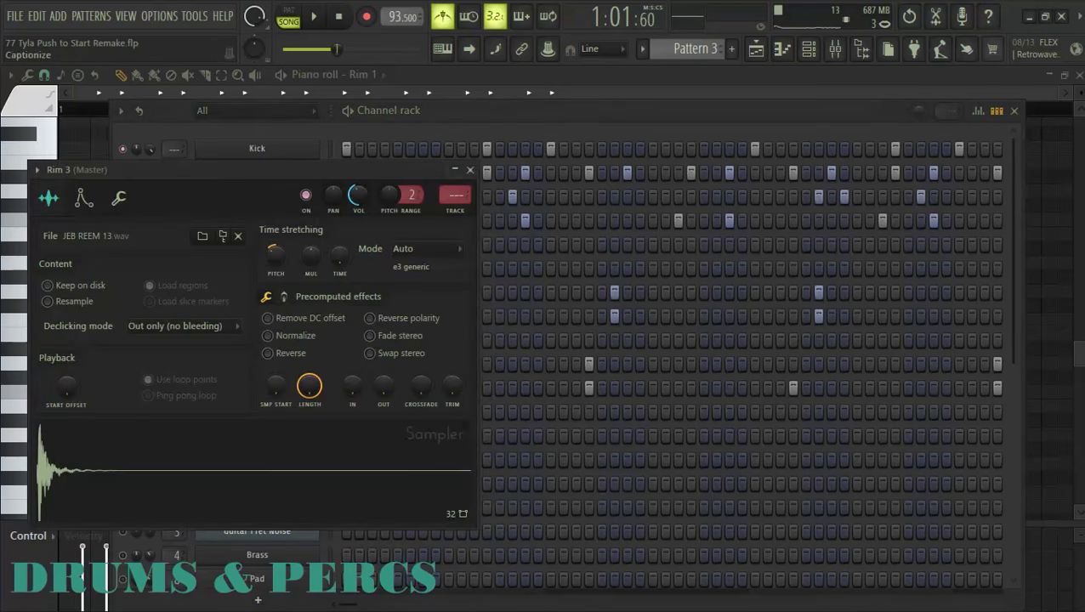
pyautogui.click(469, 170)
pyautogui.press('space')
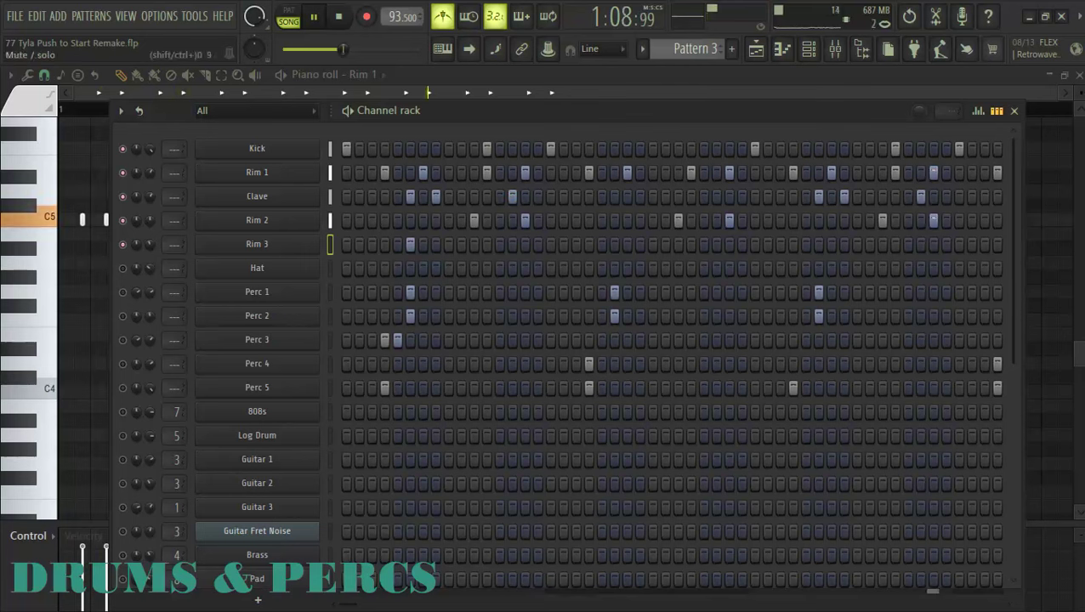
pyautogui.press('space')
# - Open the Hat channel's sampler to check its sample, start playback and close the sampler window
pyautogui.click(256, 268)
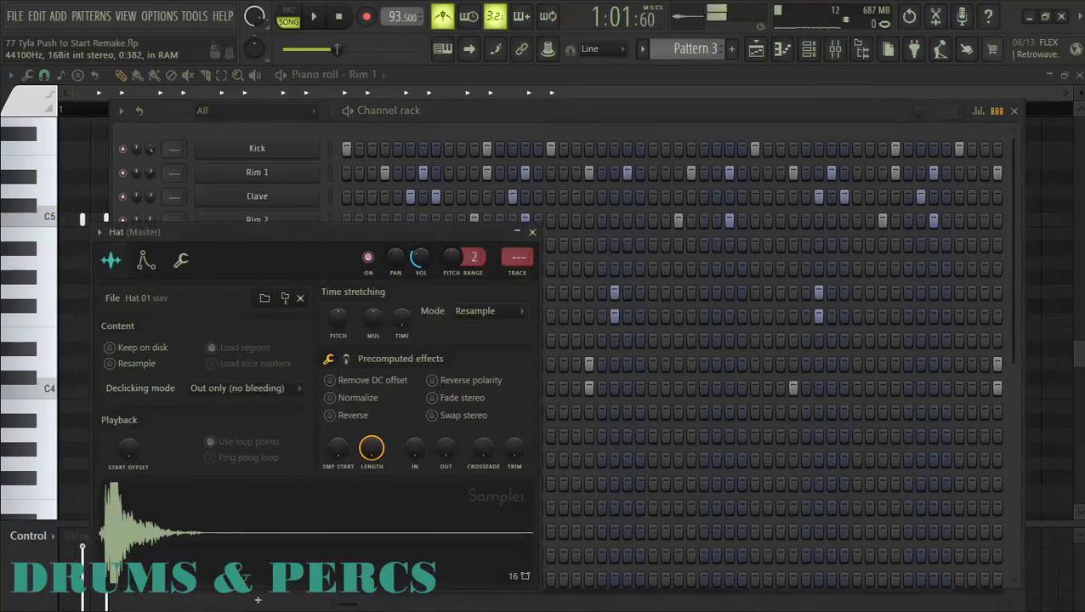
pyautogui.press('space')
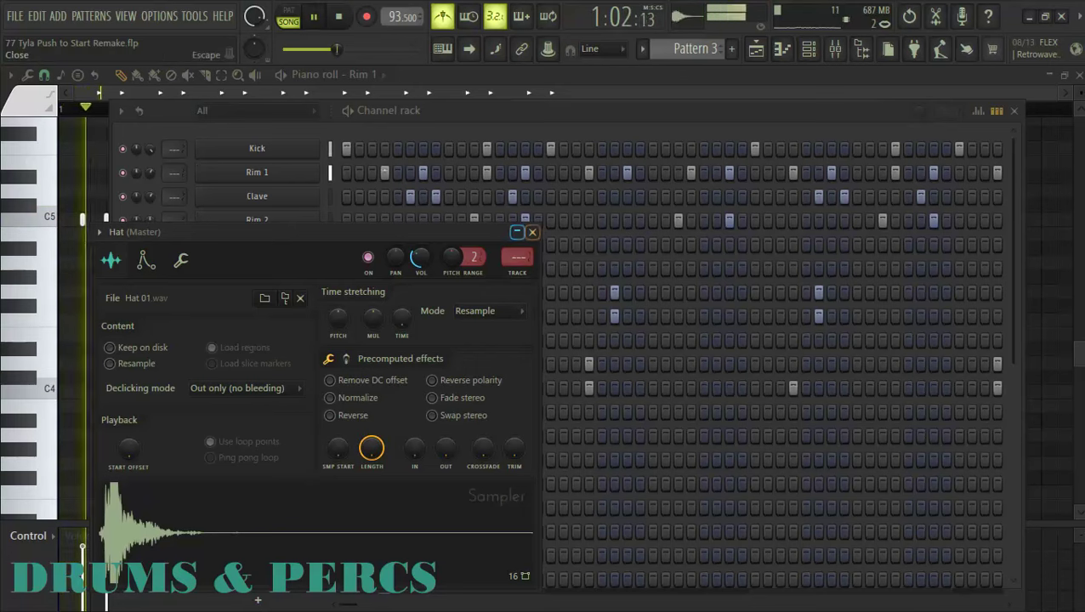
pyautogui.press('Escape')
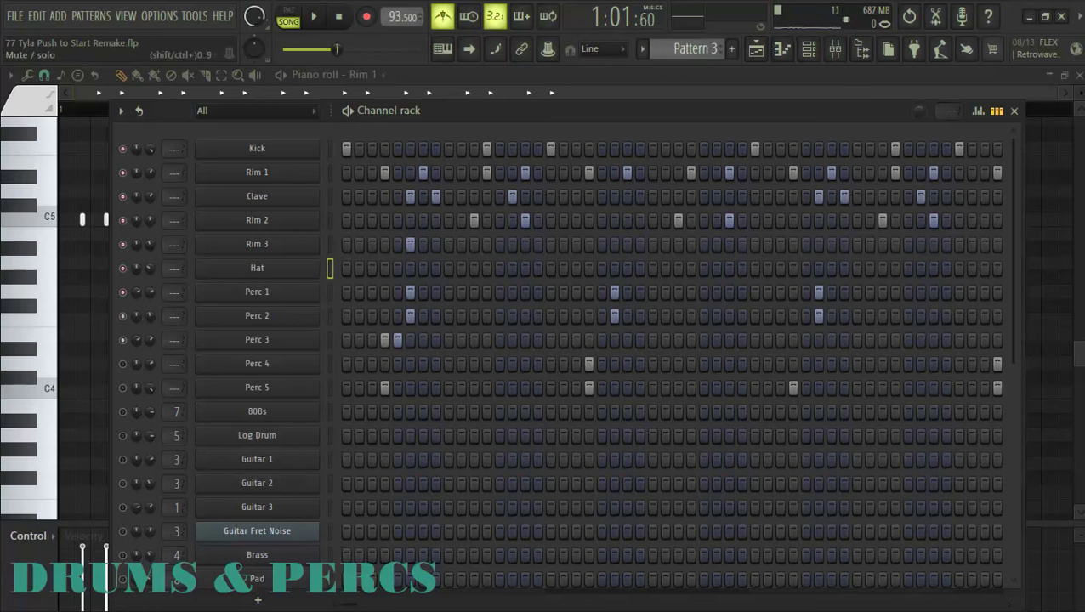
# - Unmute the Perc 4 and Perc 5 channels, play Pattern 3 with all its drums and percussion, and stop playback
pyautogui.click(122, 388)
pyautogui.press('space')
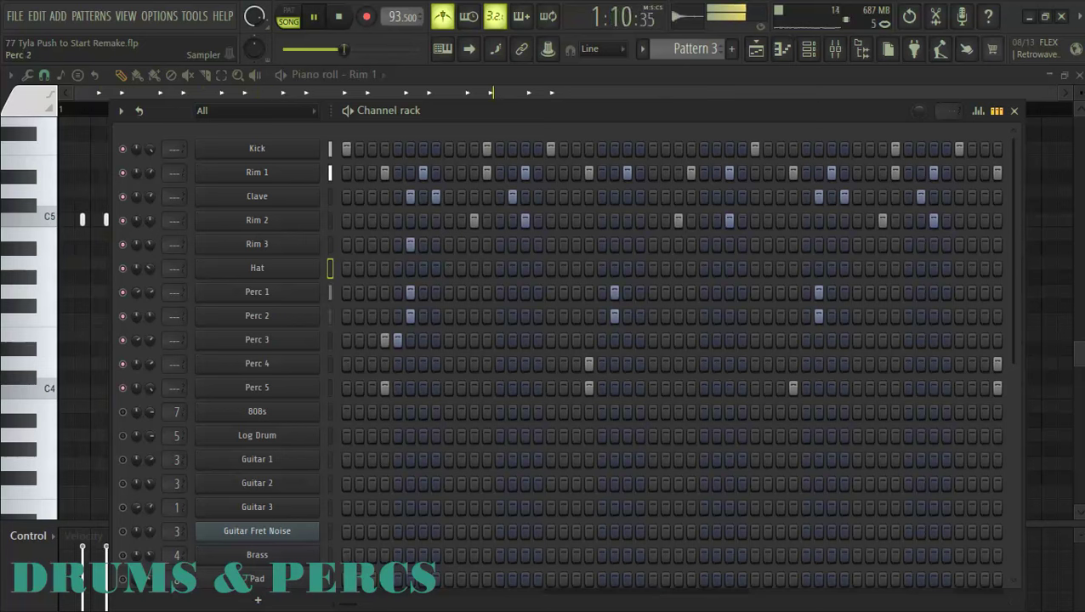
pyautogui.press('space')
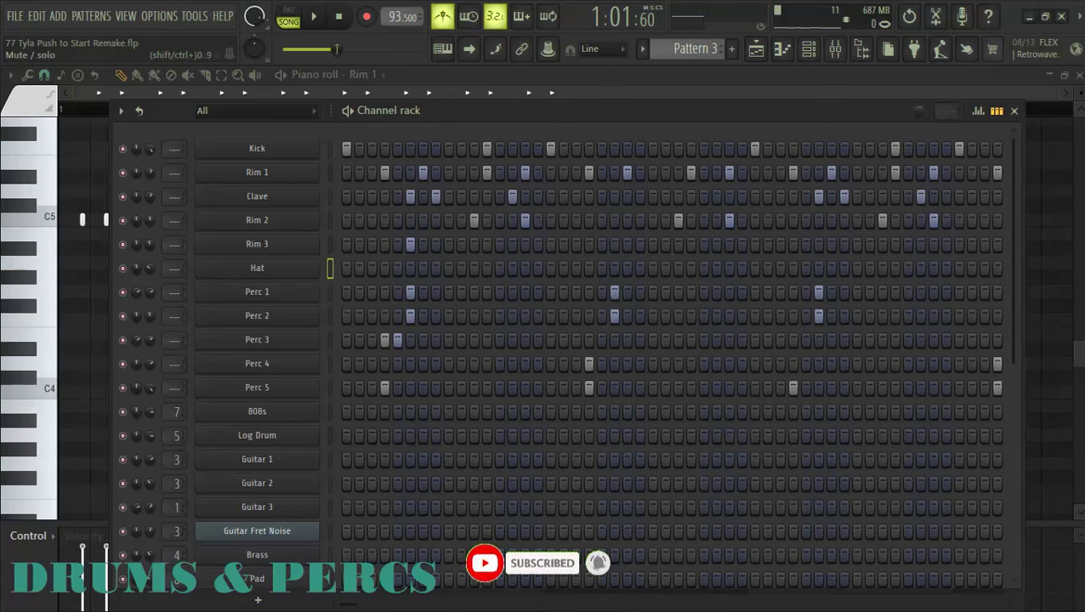
# - Solo Track 8 in the playlist and play its Perc Loop clips from bar 25, stopping after the first bars
pyautogui.press('F5')
pyautogui.keyDown('ctrl'); pyautogui.rightClick(413, 375); pyautogui.keyUp('ctrl')
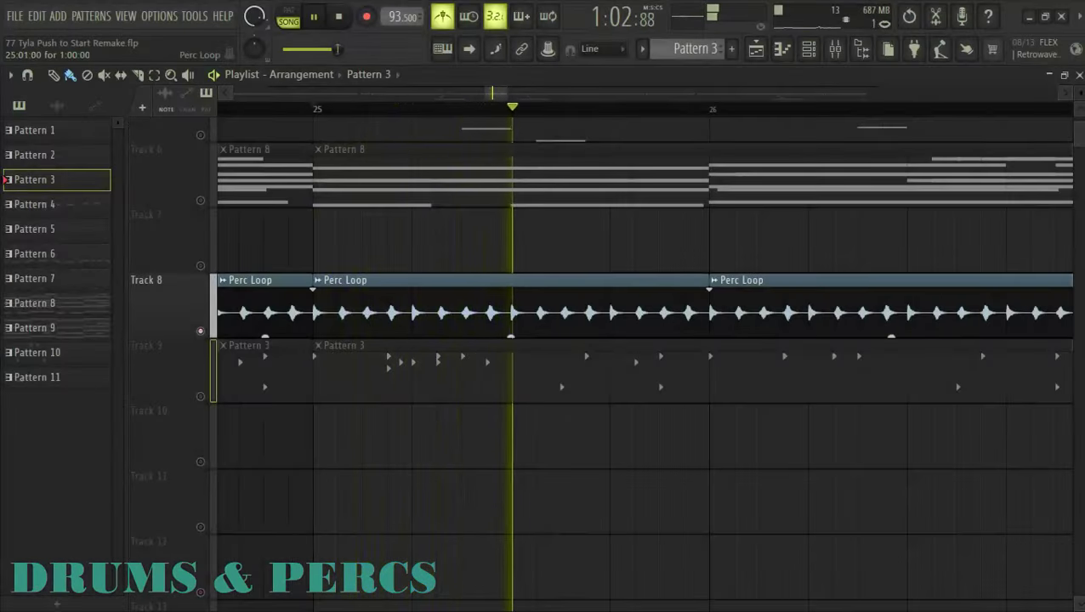
pyautogui.scroll(-2, 437, 308)
pyautogui.scroll(-1, 437, 307)
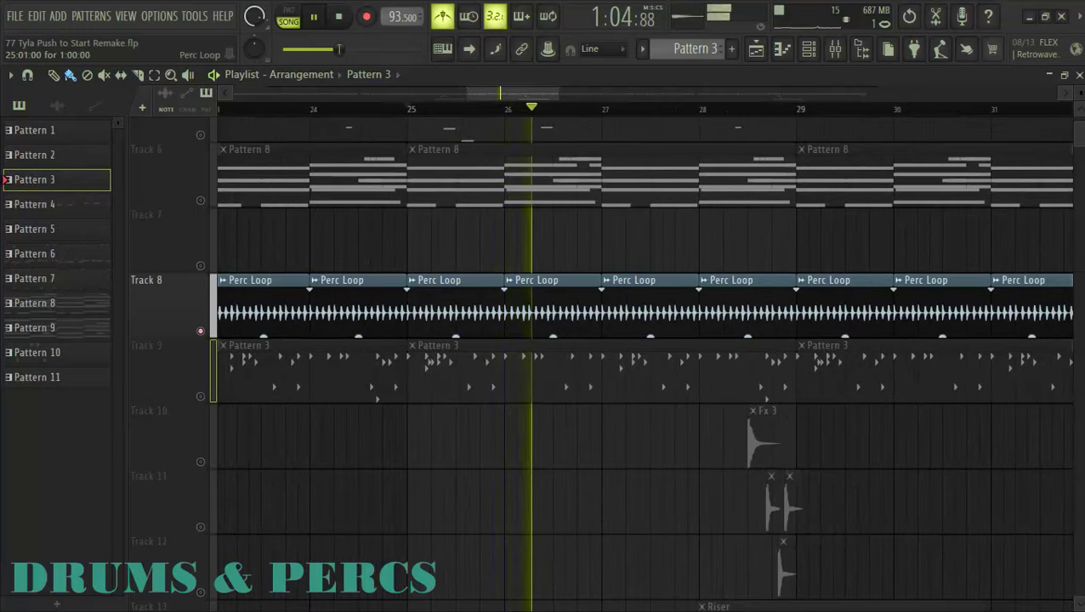
pyautogui.press('space')
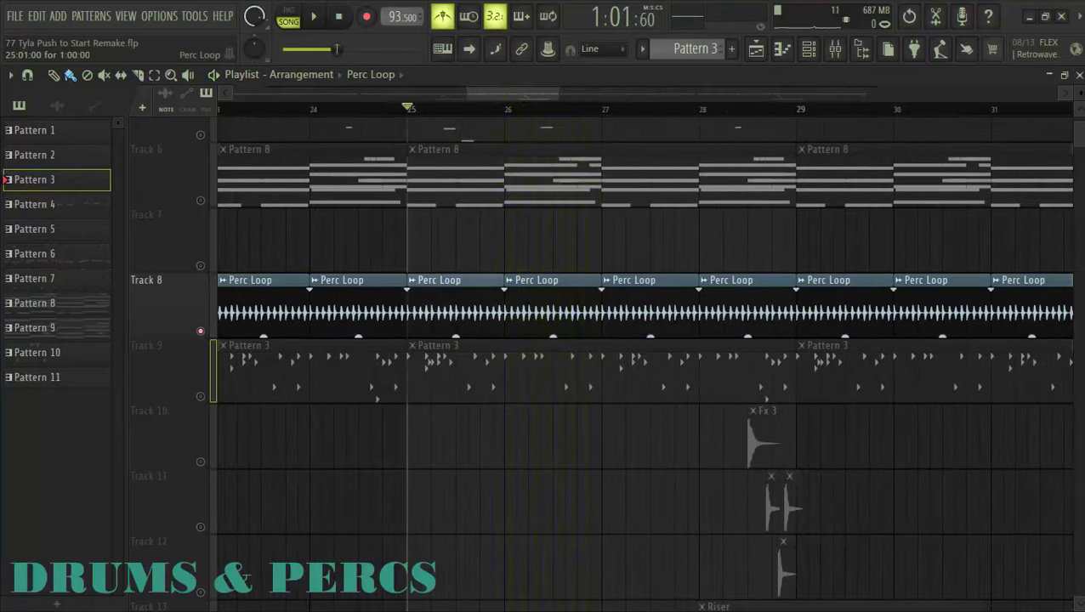
# - Check the Perc Loop clip's sample, then unmute Track 9 and play it together with the Perc Loop from bar 25
pyautogui.doubleClick(437, 308)
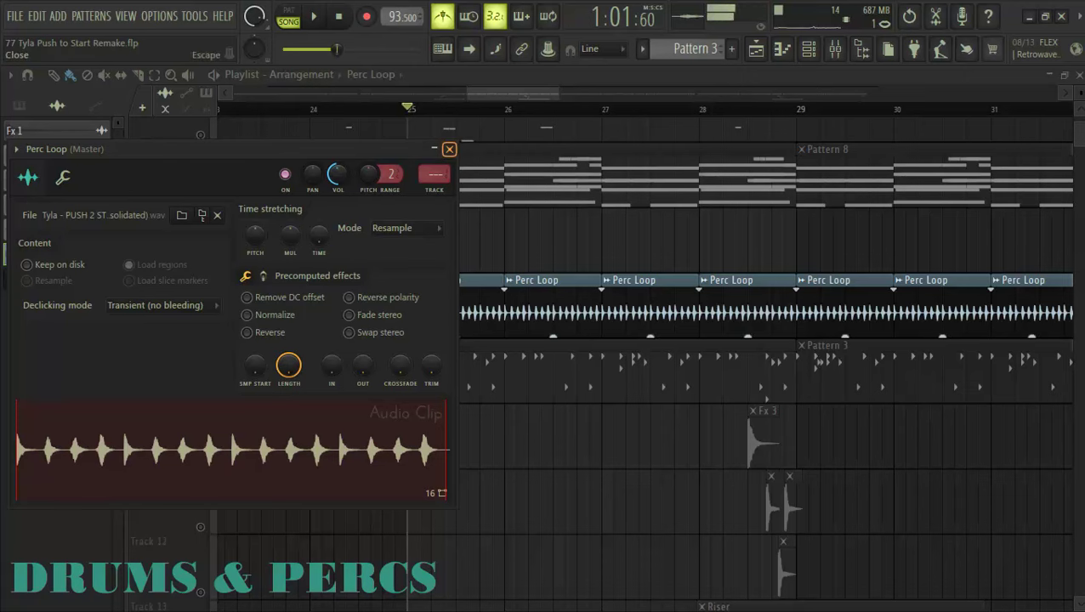
pyautogui.click(449, 149)
pyautogui.click(201, 397)
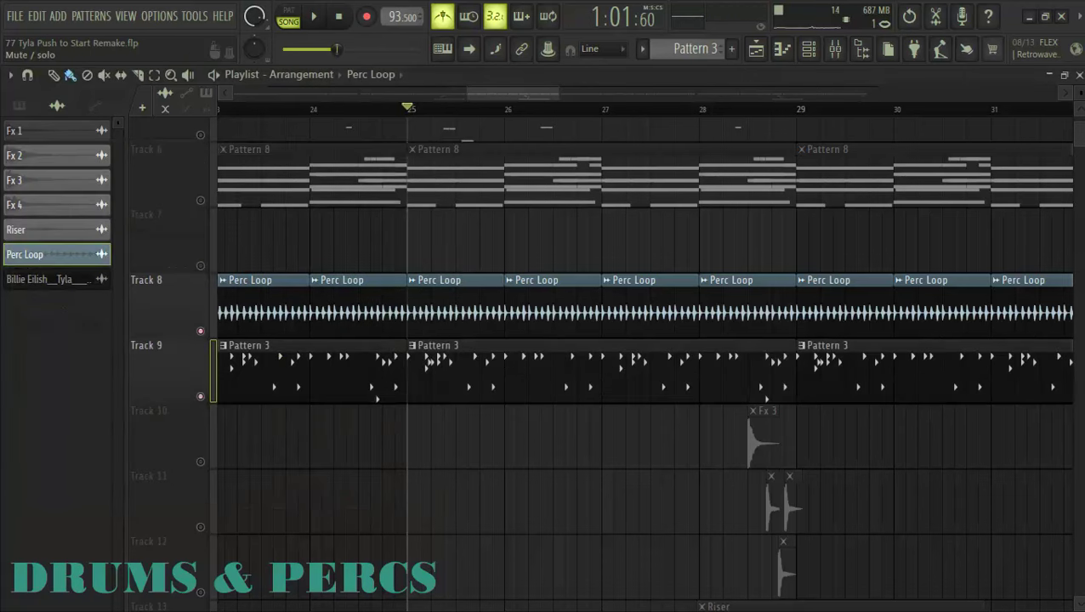
pyautogui.press('space')
pyautogui.scroll(-2, 385, 374)
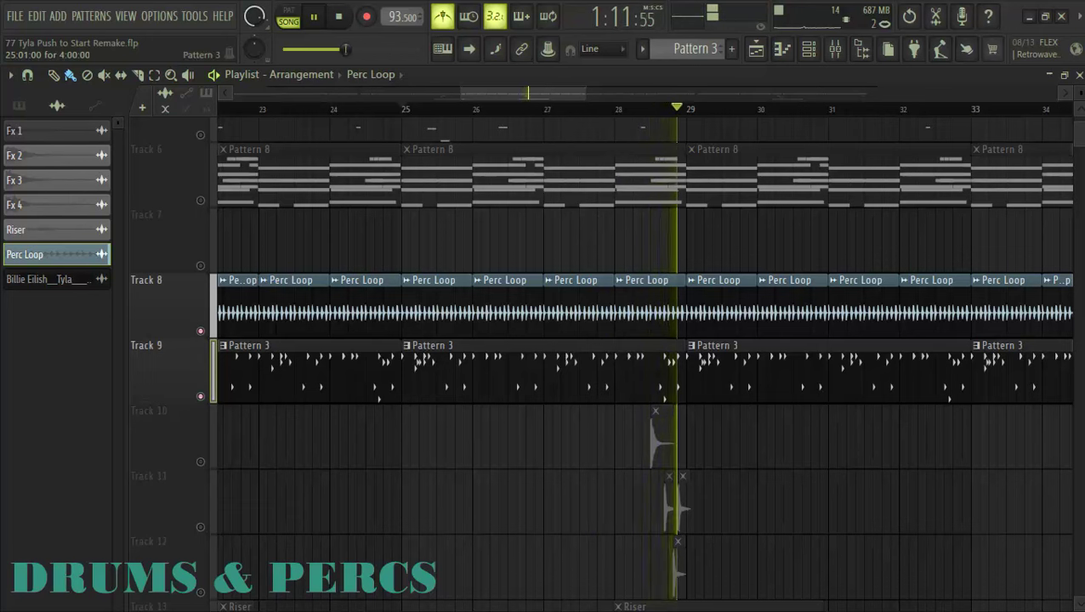
pyautogui.press('space')
# - Open the Fx 1 clip on Track 11 at bar 12 to check its sample, and close its sampler window
pyautogui.scroll(-4, 672, 379)
pyautogui.scroll(2, 786, 429)
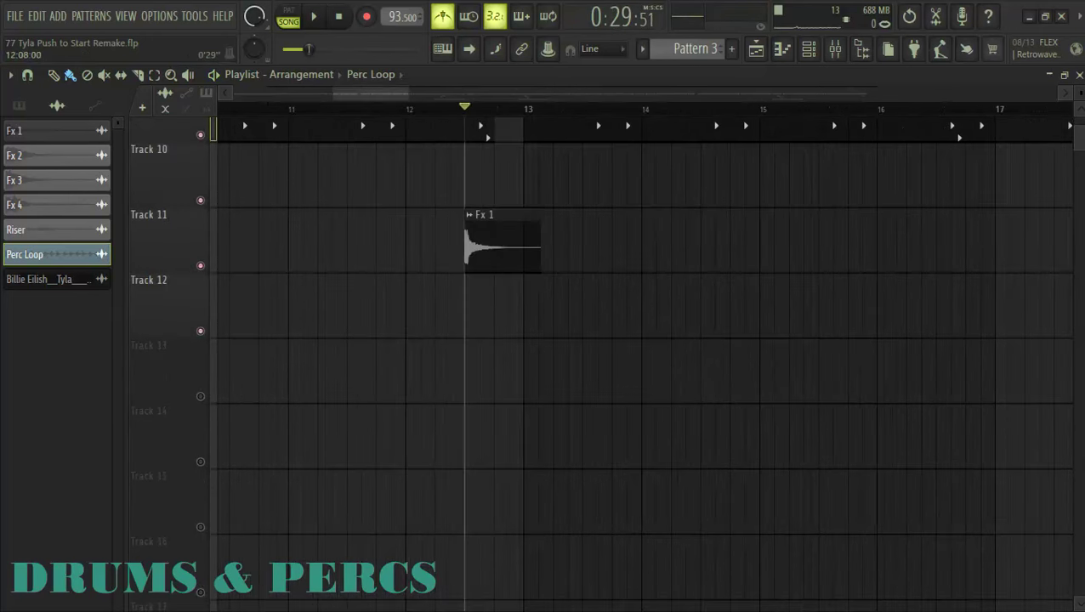
pyautogui.doubleClick(495, 247)
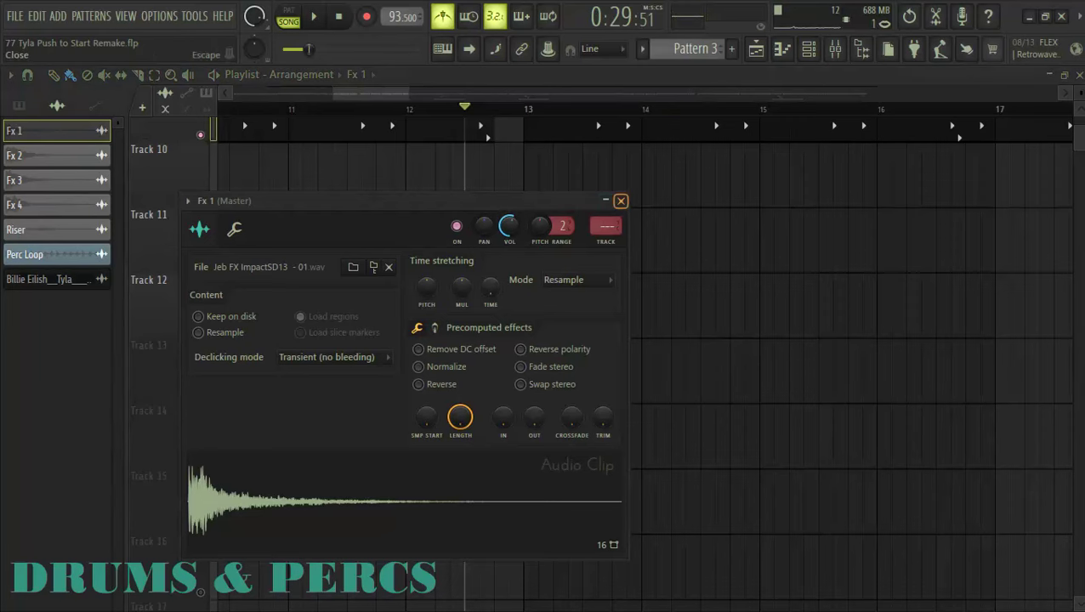
pyautogui.click(621, 201)
# - Check the samples of the Fx 3 and Fx 2 clips in bar 20, closing each sampler window
pyautogui.scroll(-7, 352, 243)
pyautogui.scroll(6, 467, 183)
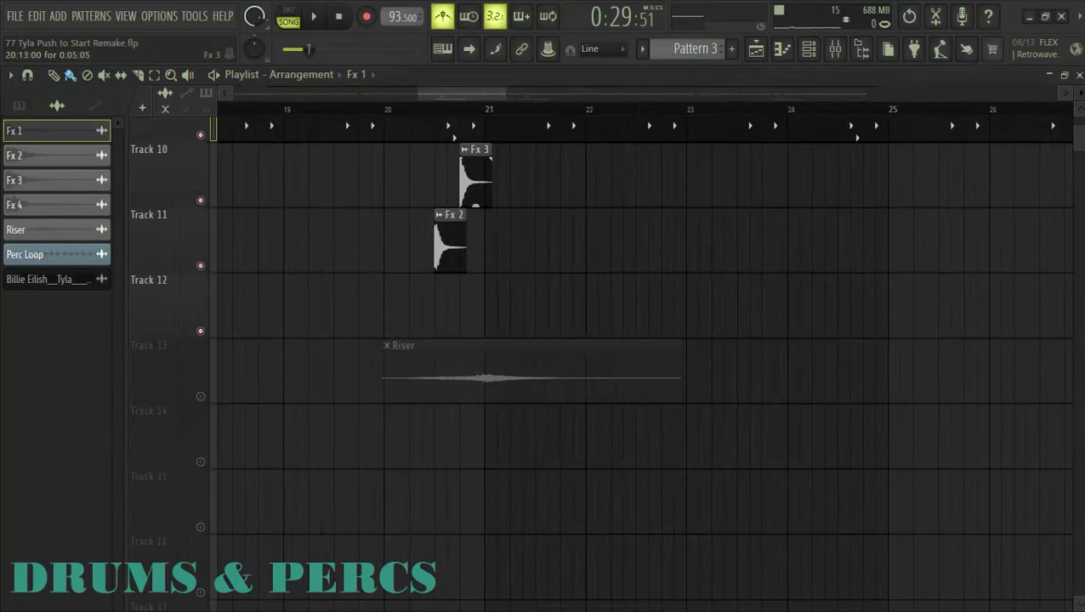
pyautogui.doubleClick(475, 203)
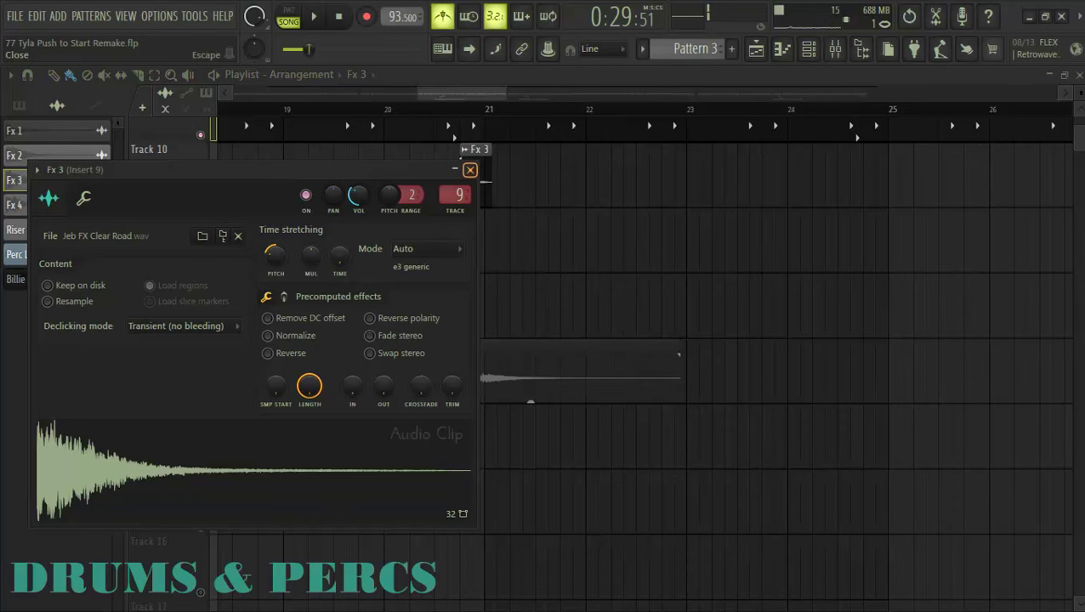
pyautogui.click(470, 169)
pyautogui.doubleClick(446, 242)
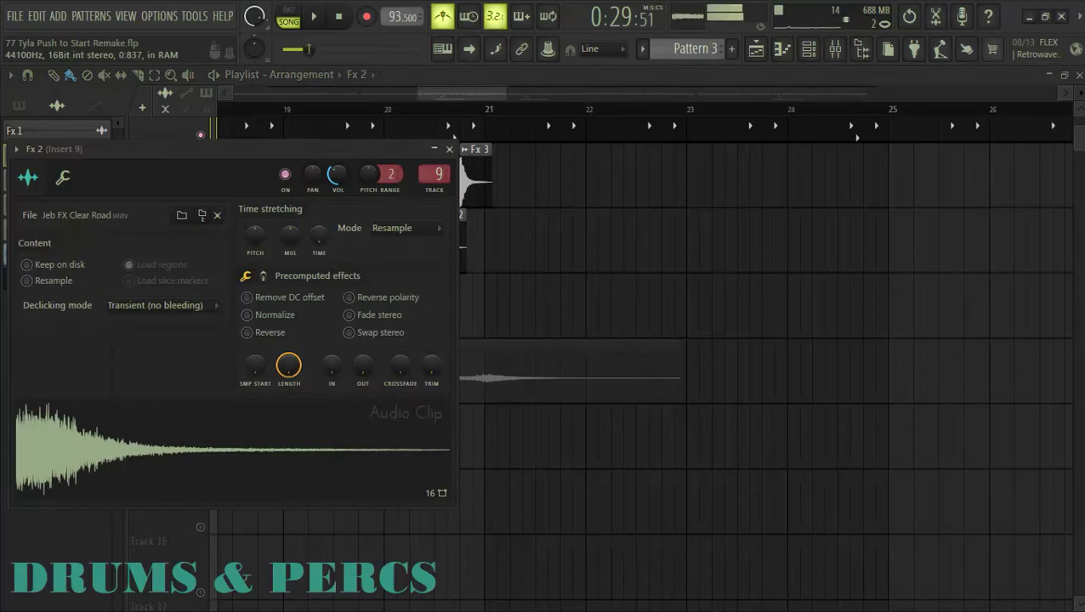
pyautogui.click(449, 149)
# - Check the samples of the Fx 4 clips on Tracks 11 and 12 in bar 28, closing each sampler window
pyautogui.scroll(-6, 451, 170)
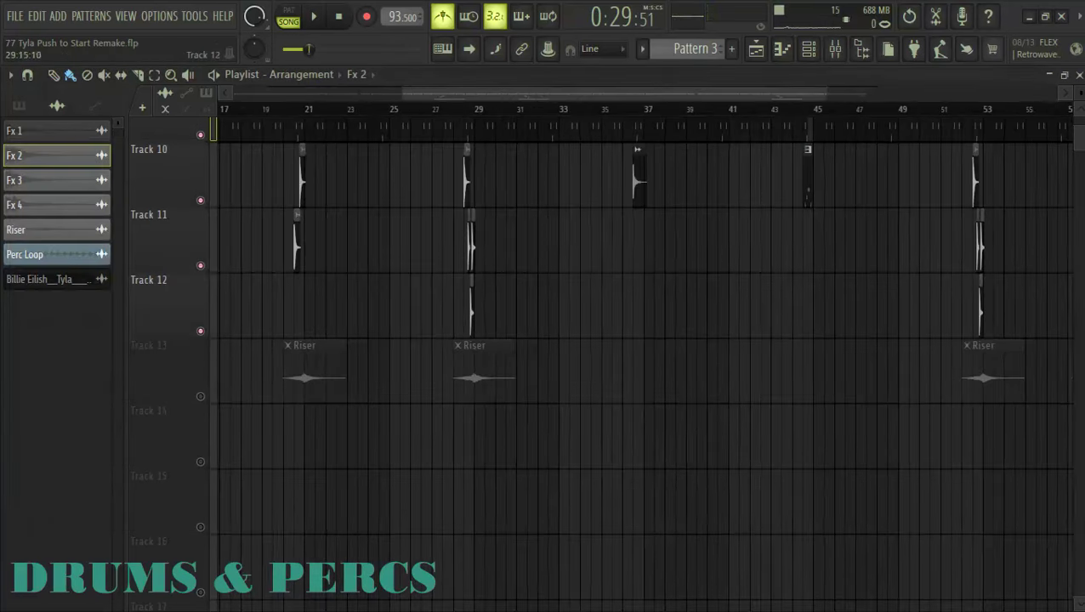
pyautogui.scroll(10, 470, 230)
pyautogui.doubleClick(545, 234)
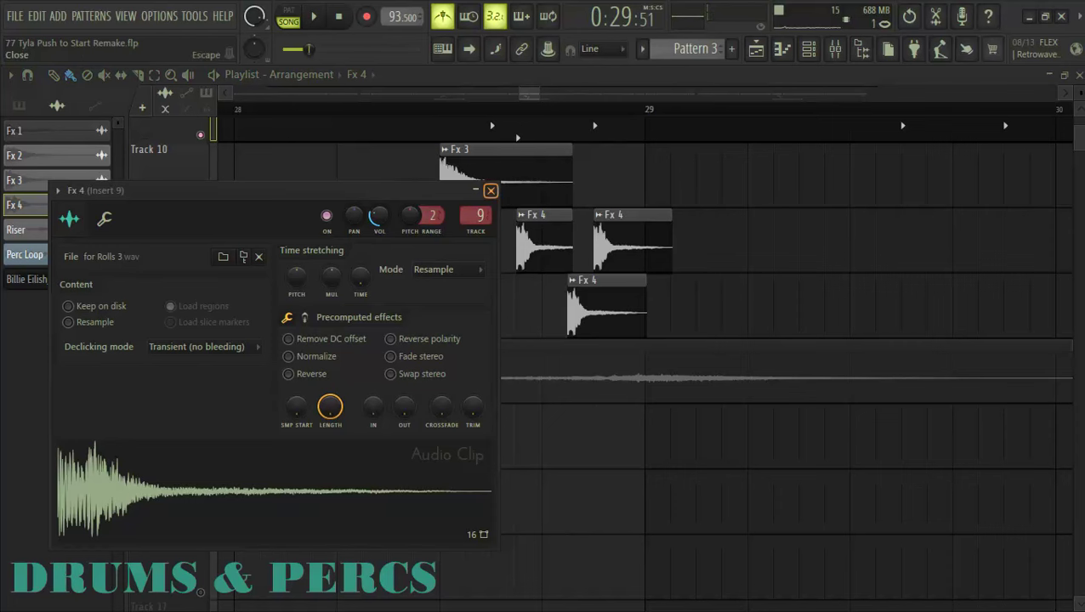
pyautogui.click(491, 191)
pyautogui.doubleClick(599, 308)
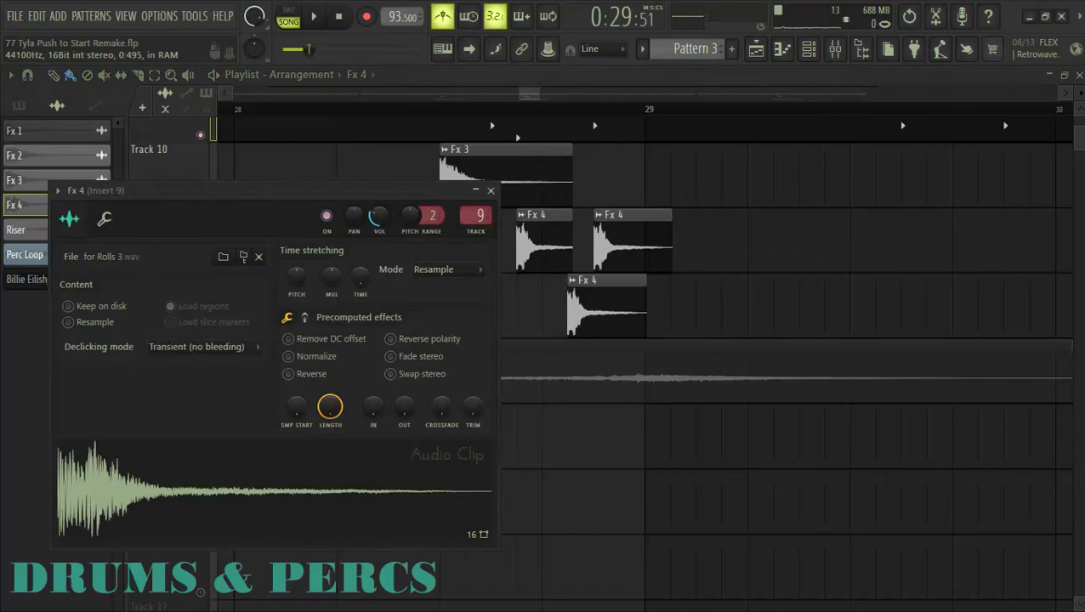
pyautogui.click(491, 191)
# - Play the effect clips in bar 28 with the drums, and those in bar 20
pyautogui.hscroll(-1, 493, 192)
pyautogui.press('space')
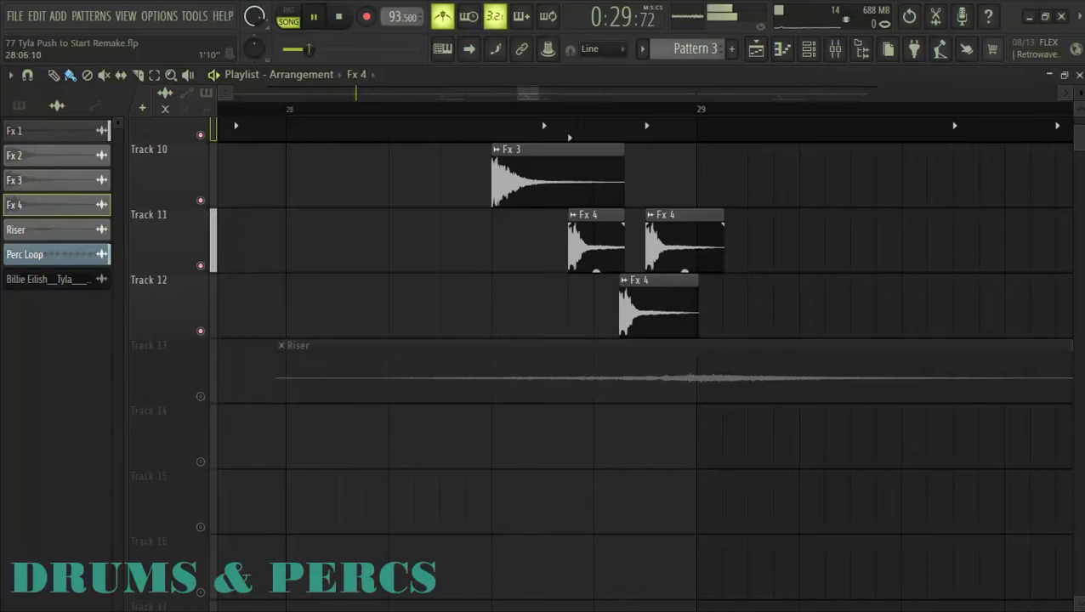
pyautogui.click(432, 108)
pyautogui.scroll(-3, 723, 242)
pyautogui.scroll(-4, 719, 242)
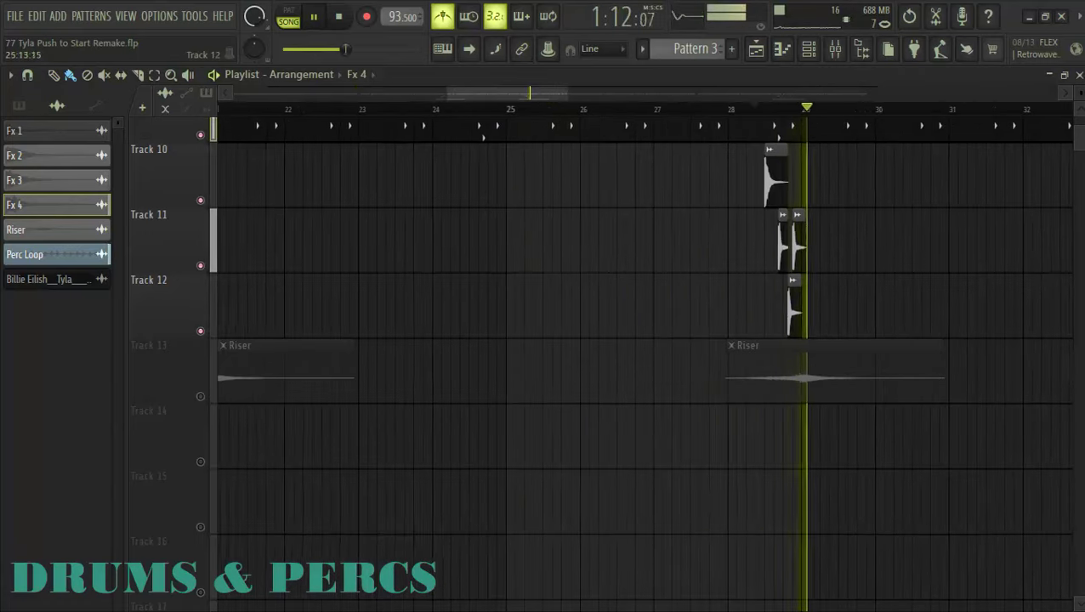
pyautogui.click(369, 109)
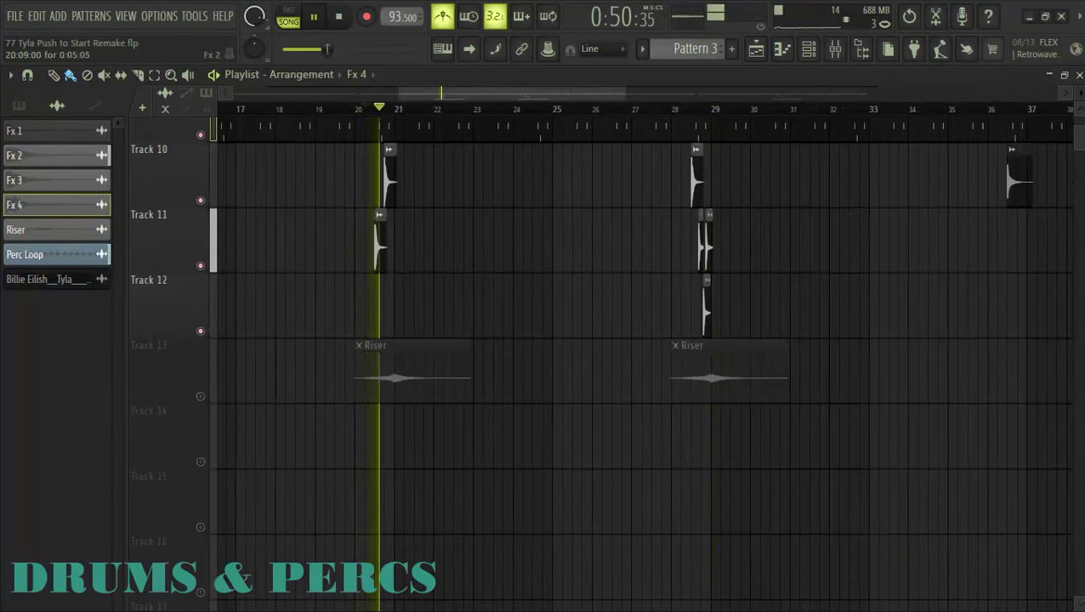
# - Play the Fx 1 clip in bar 36 and the effect clips in bar 52, and stop playback
pyautogui.scroll(-2, 757, 366)
pyautogui.scroll(3, 756, 369)
pyautogui.click(604, 109)
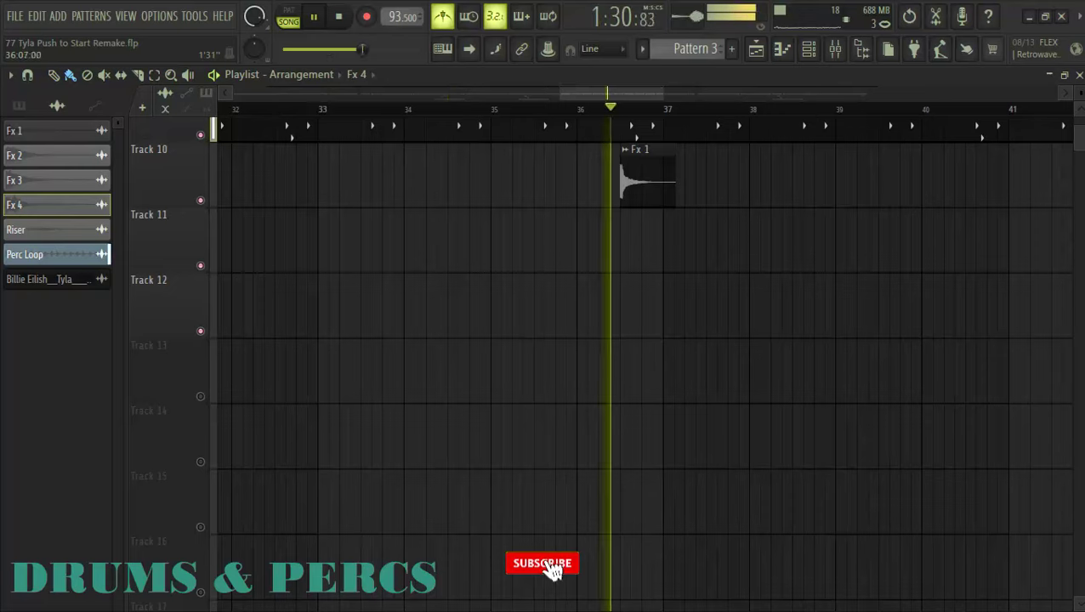
pyautogui.scroll(-5, 510, 357)
pyautogui.scroll(3, 789, 357)
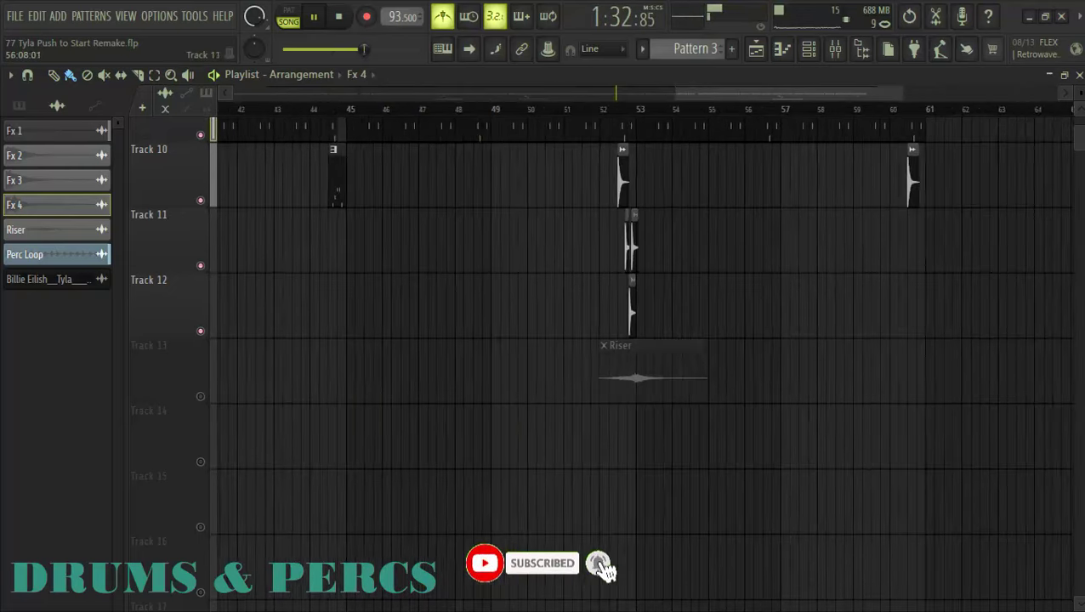
pyautogui.click(591, 108)
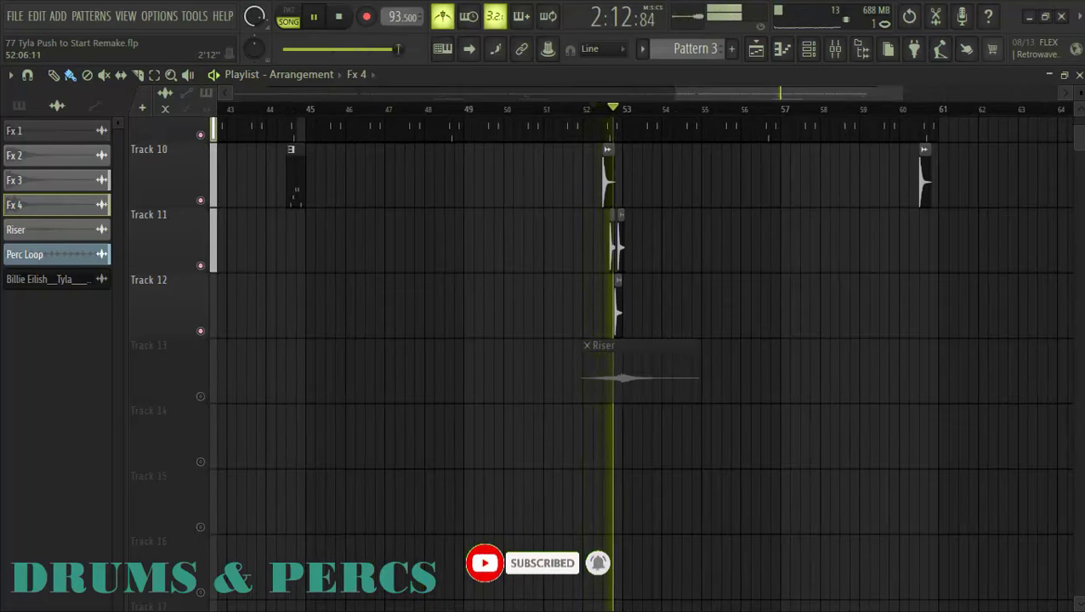
pyautogui.press('space')
# - Play the Pattern 10 clip on Track 10 in bar 44 with the drums, and stop playback
pyautogui.scroll(5, 293, 204)
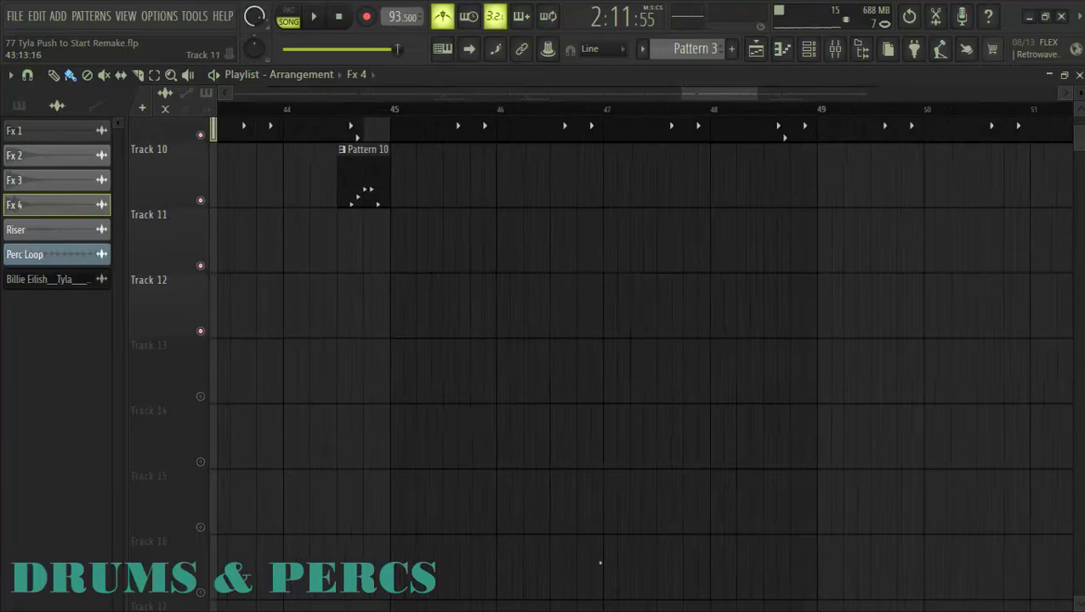
pyautogui.click(328, 109)
pyautogui.press('space')
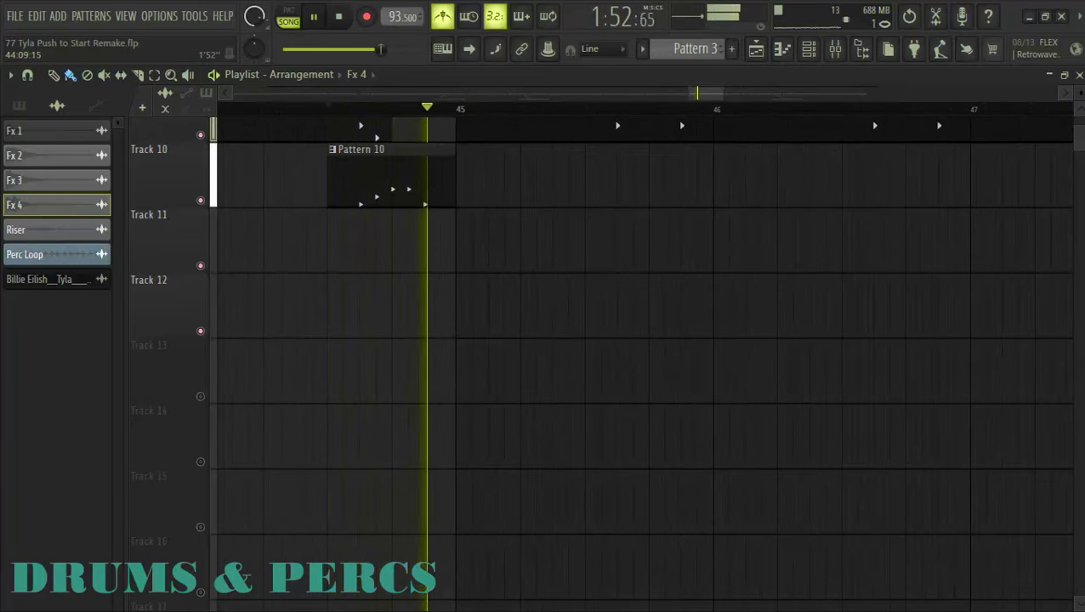
pyautogui.press('space')
# - Examine and play Pattern 10's Rim 3 notes in the piano roll, then return to the playlist and stop playback
pyautogui.doubleClick(343, 168)
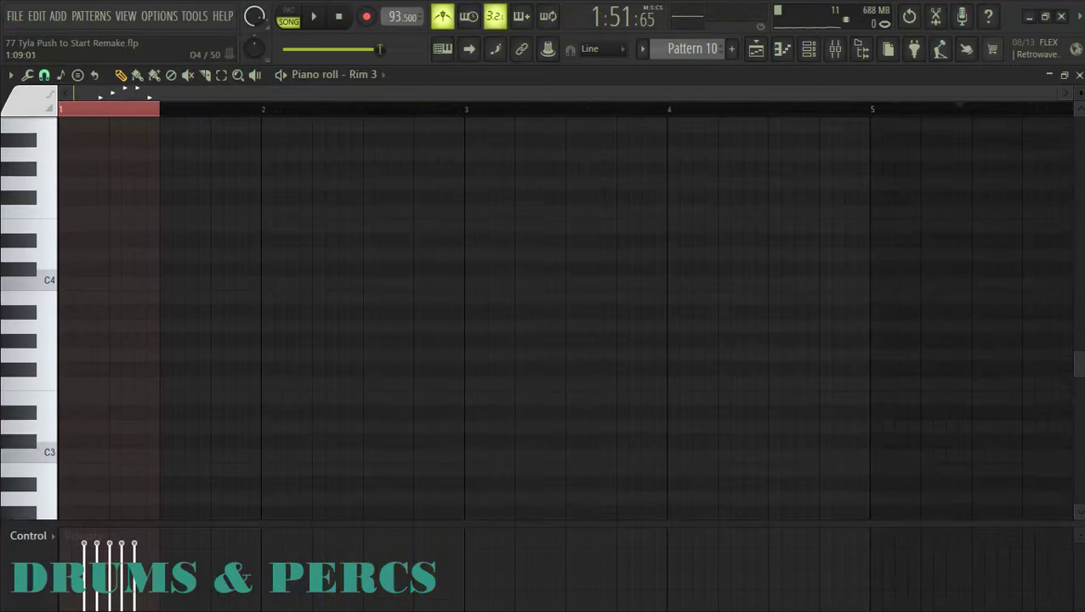
pyautogui.scroll(8, 133, 191)
pyautogui.hotkey('ctrl', 'd')
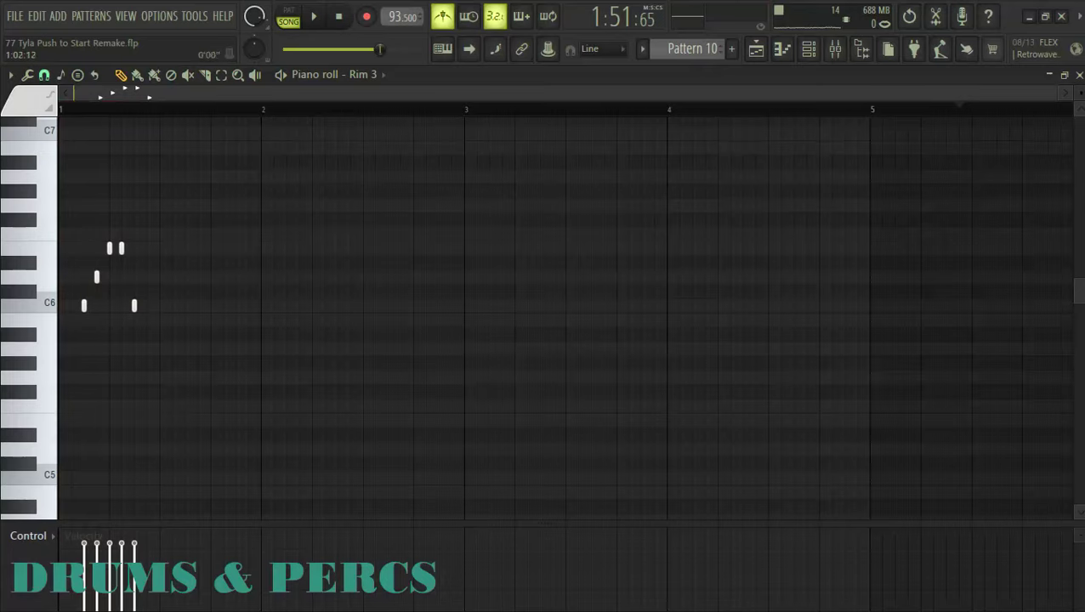
pyautogui.press('space')
pyautogui.scroll(5, 52, 218)
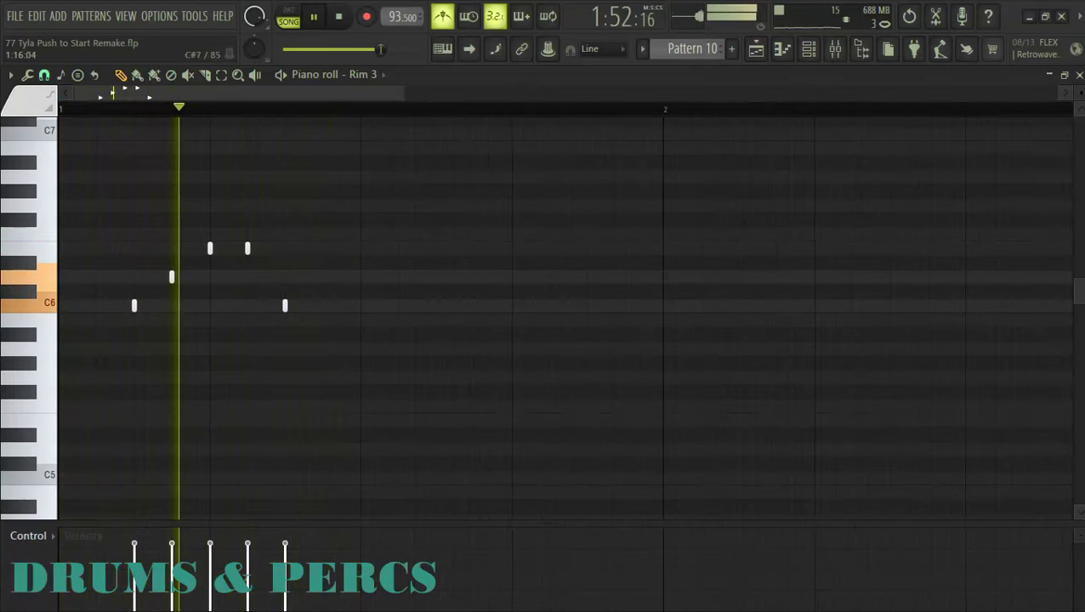
pyautogui.press('F5')
pyautogui.scroll(-5, 411, 196)
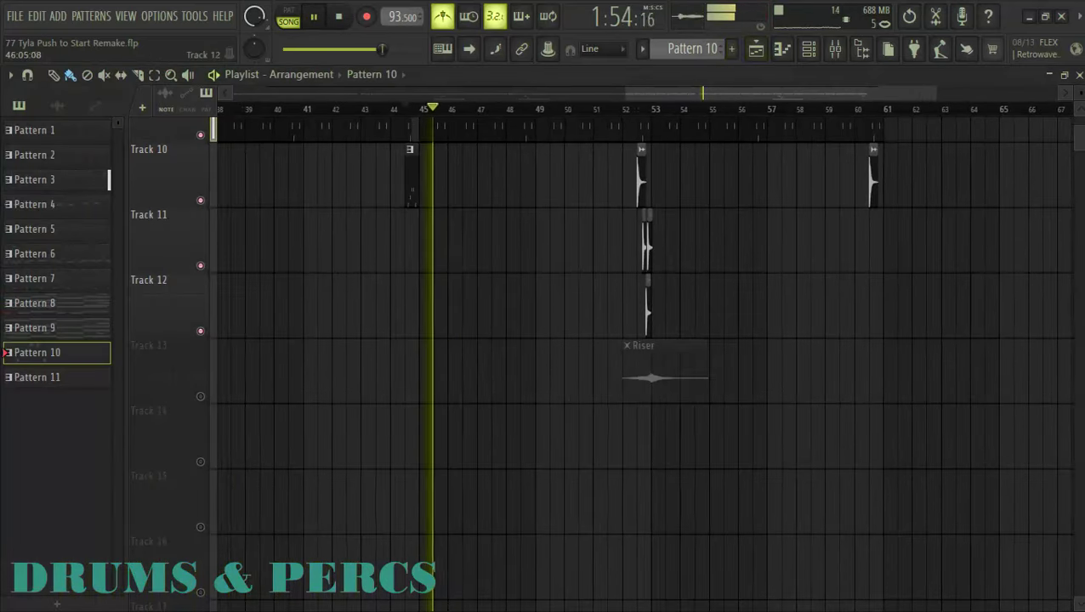
pyautogui.press('space')
# - Solo Track 13 in the playlist and play its Riser clip at bar 52
pyautogui.scroll(4, 704, 433)
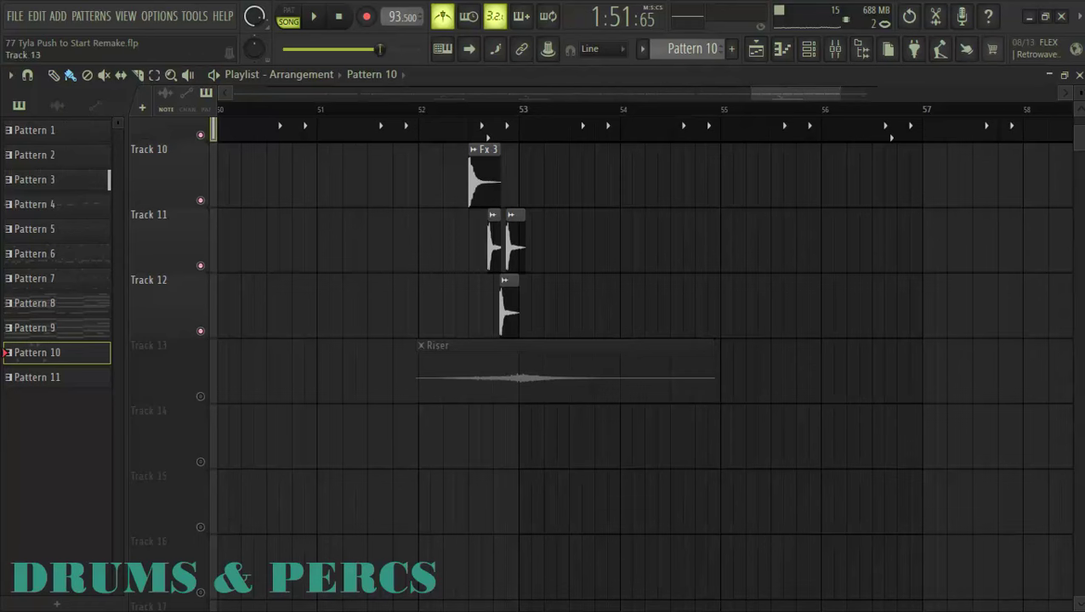
pyautogui.click(201, 396)
pyautogui.rightClick(201, 396)
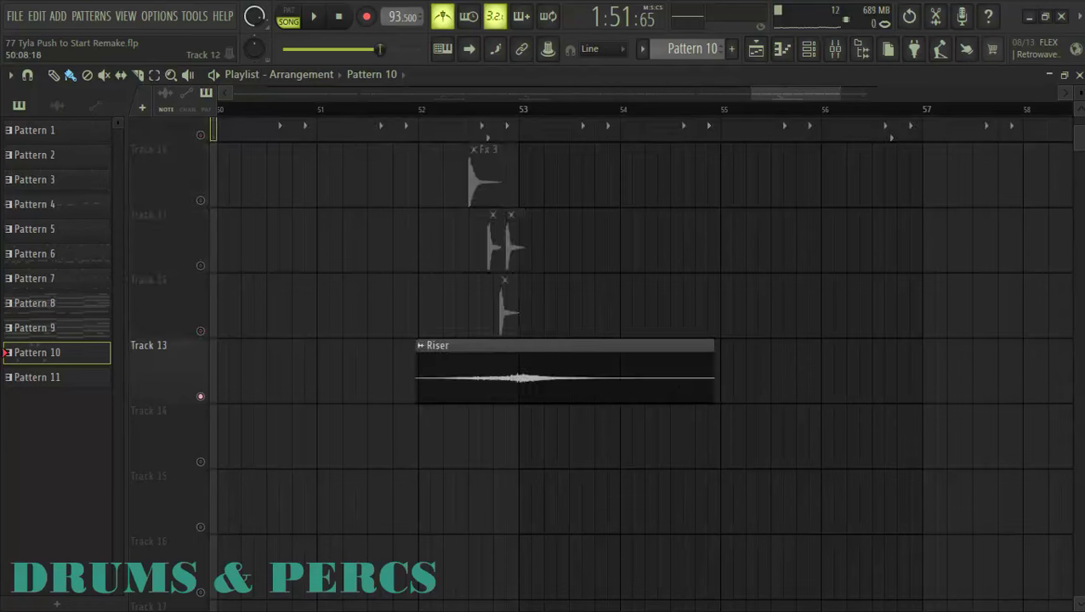
pyautogui.press('space')
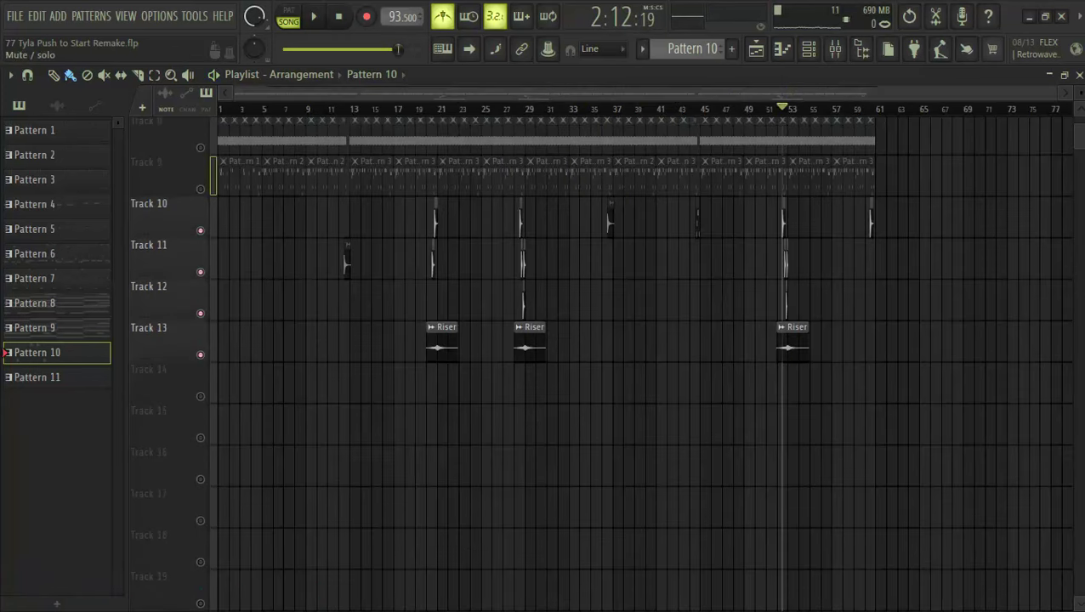
# - Unmute all tracks in the playlist
pyautogui.click(201, 190)
pyautogui.rightClick(200, 190)
pyautogui.rightClick(201, 189)
pyautogui.scroll(-5, 285, 224)
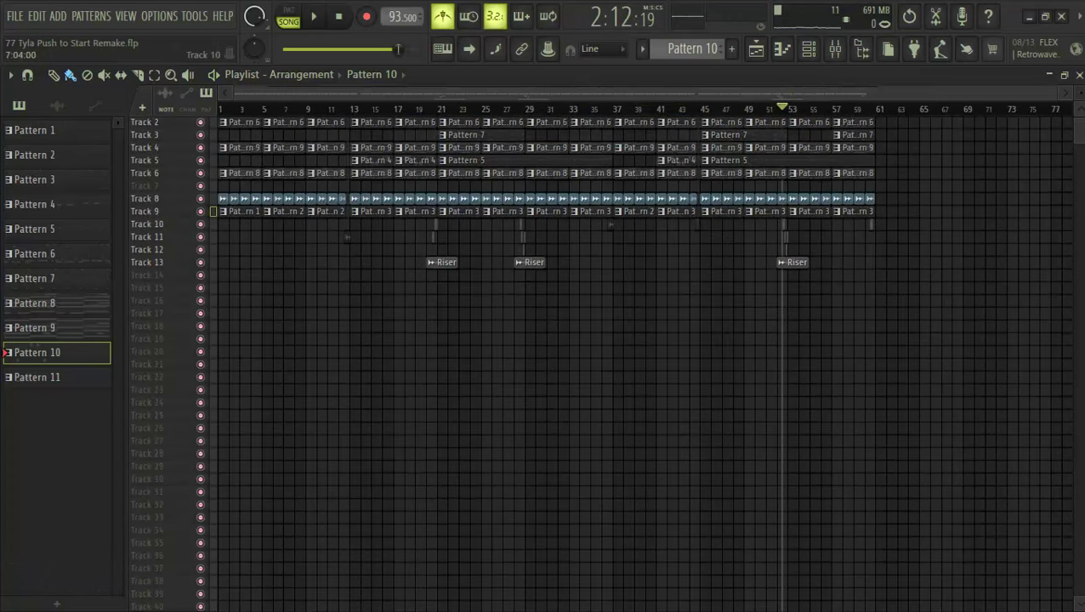
# - Play the full arrangement with all tracks from the beginning of the song
pyautogui.scroll(6, 397, 288)
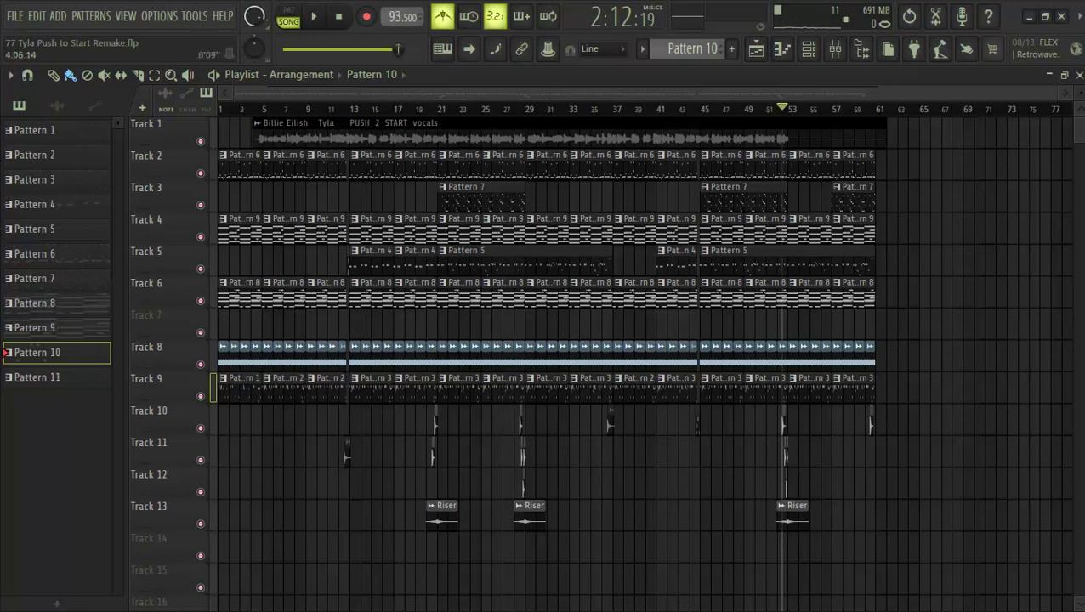
pyautogui.press('space')
pyautogui.press('space')
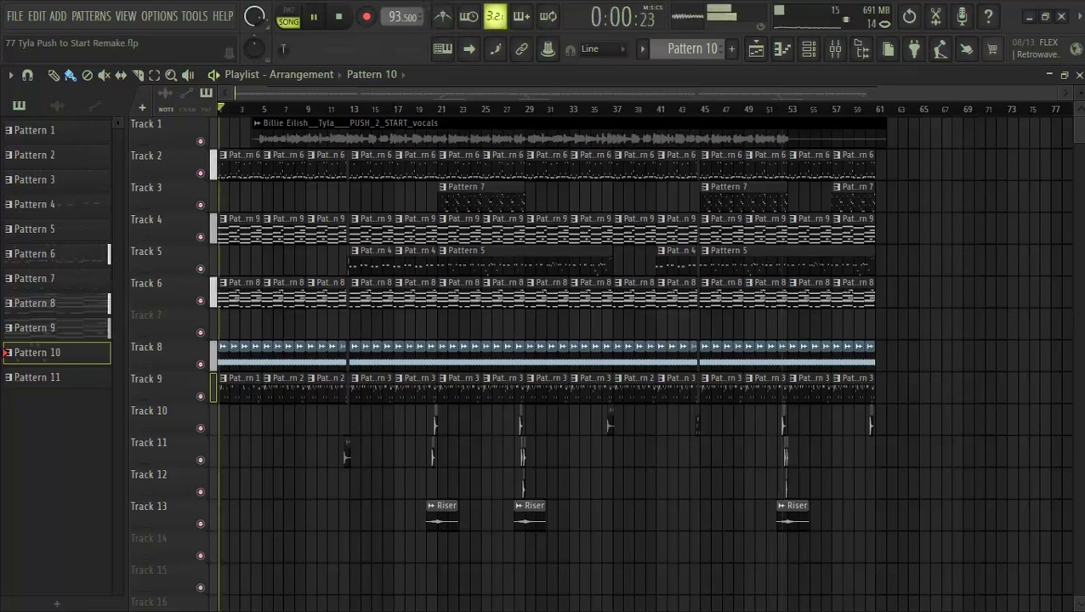